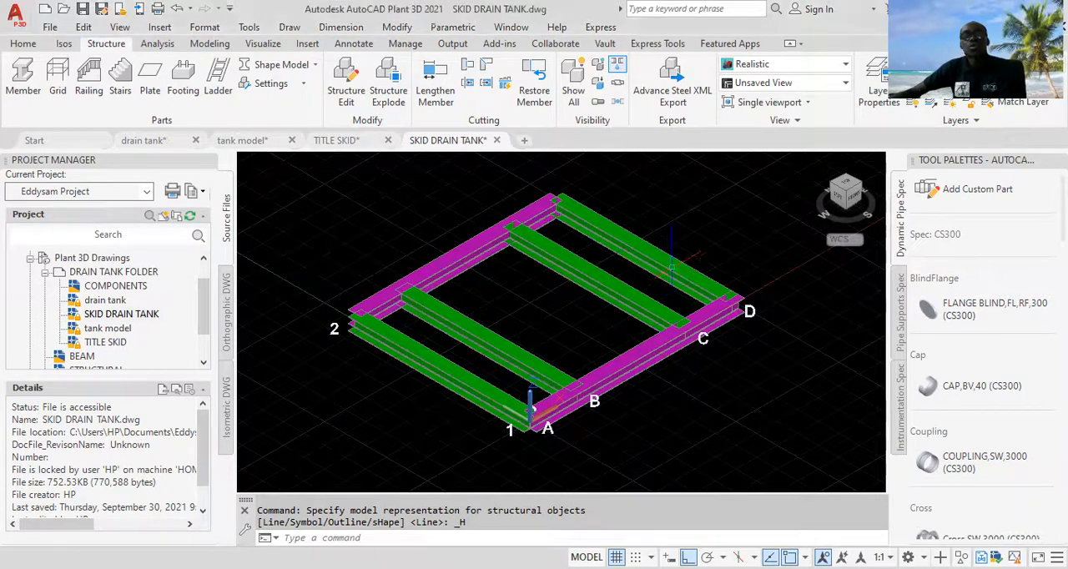
Step: Examine the skid frame as a whole and its beam joints near grid lines C and D
scroll(722, 300, "up", 6)
scroll(722, 302, "down", 4)
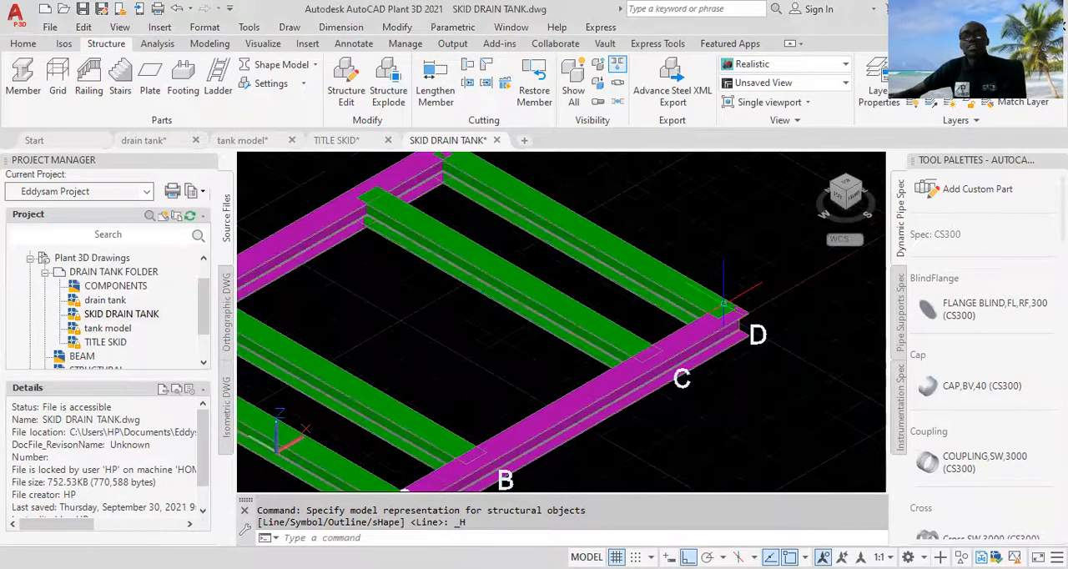
scroll(722, 301, "down", 5)
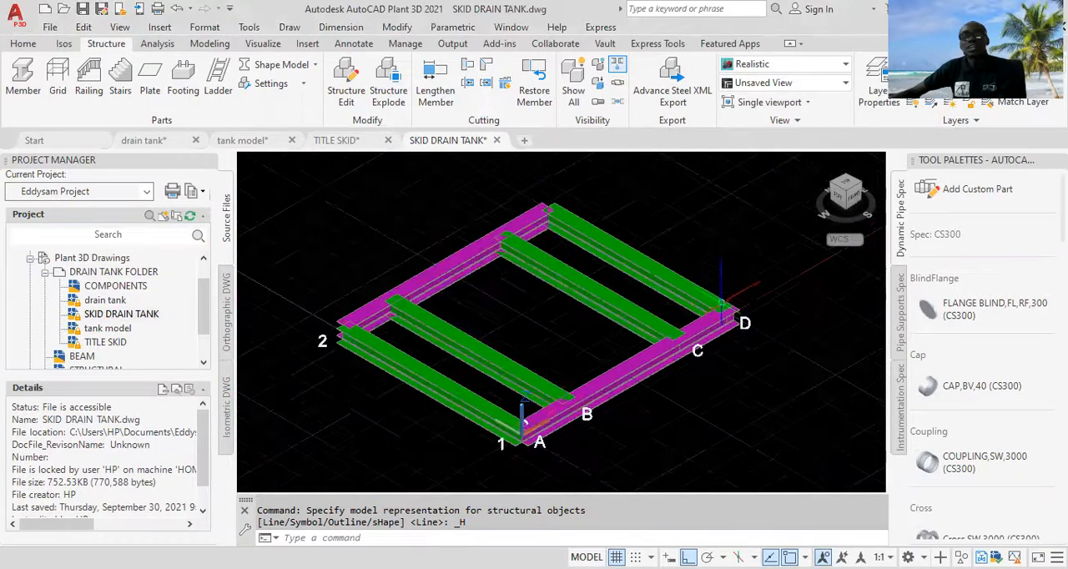
scroll(722, 302, "up", 5)
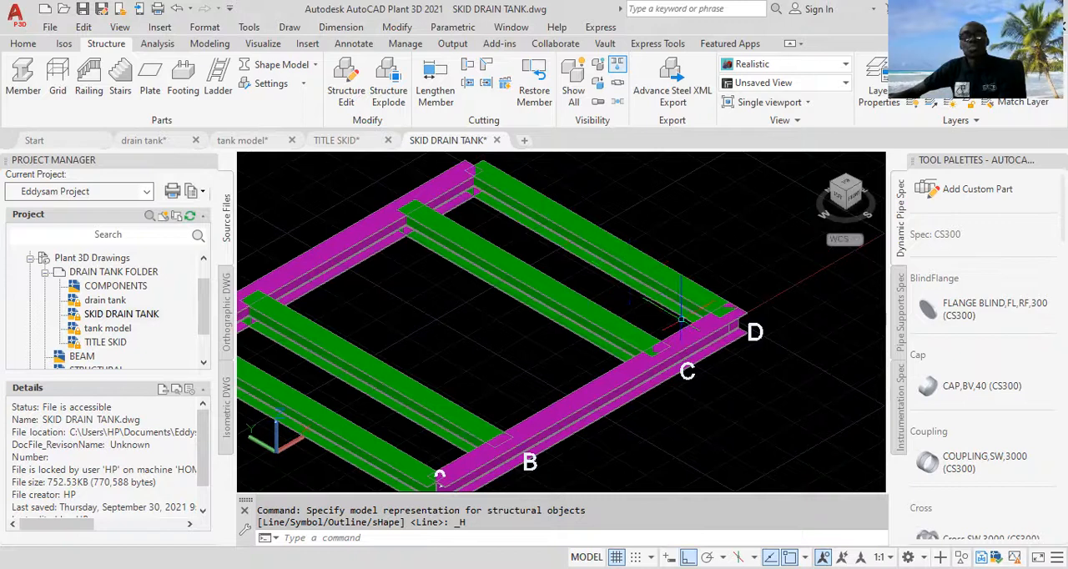
scroll(641, 292, "down", 3)
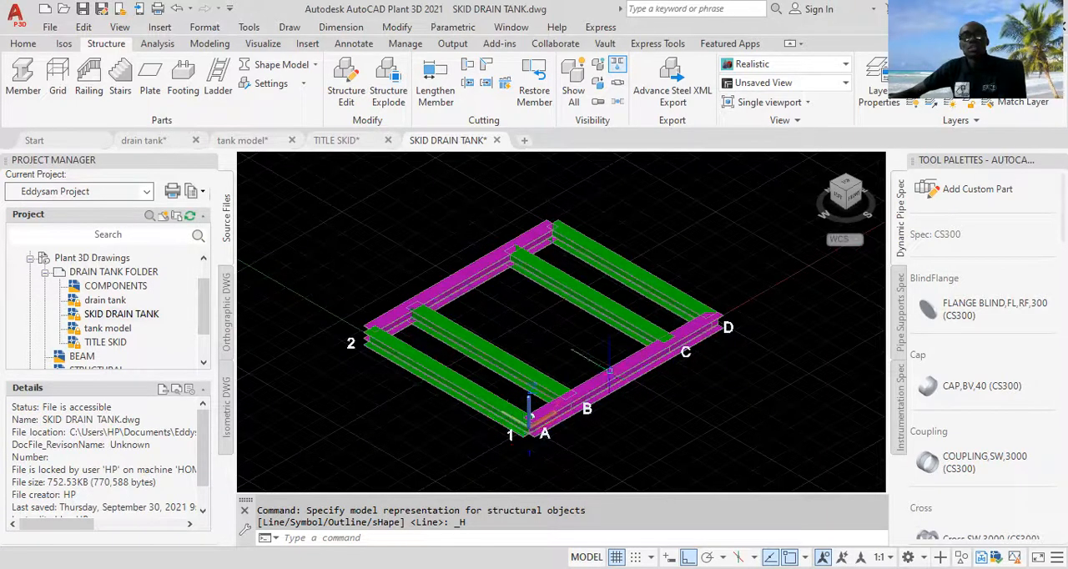
scroll(617, 365, "up", 2)
scroll(705, 354, "down", 2)
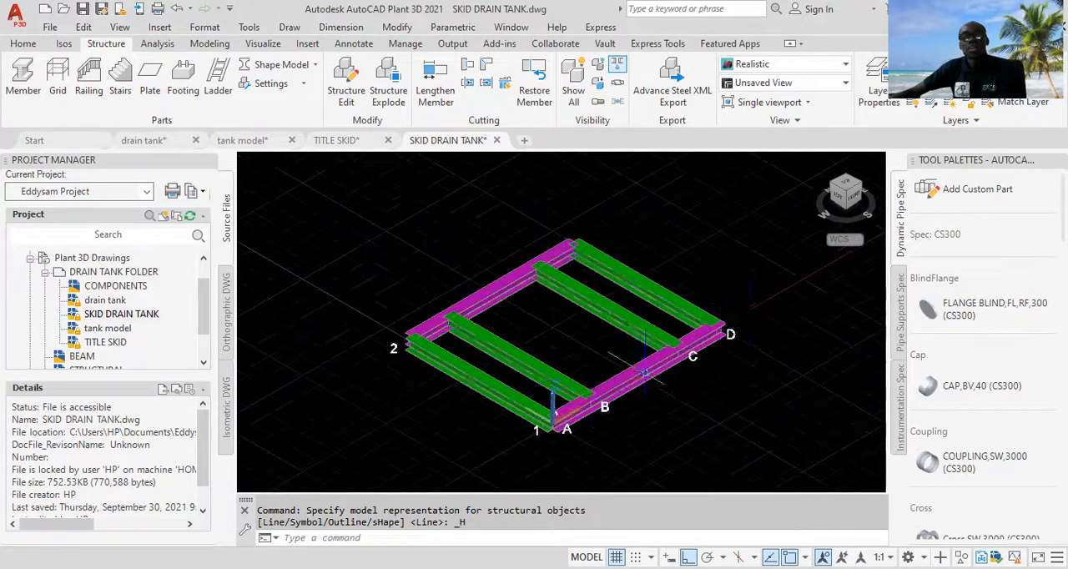
scroll(699, 338, "up", 1)
scroll(699, 332, "up", 3)
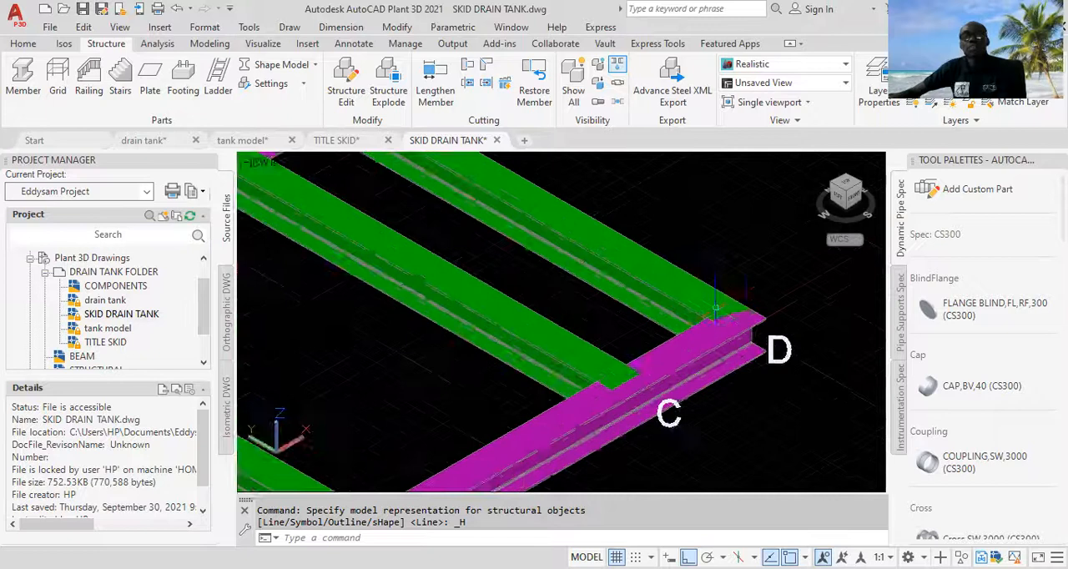
scroll(649, 319, "down", 3)
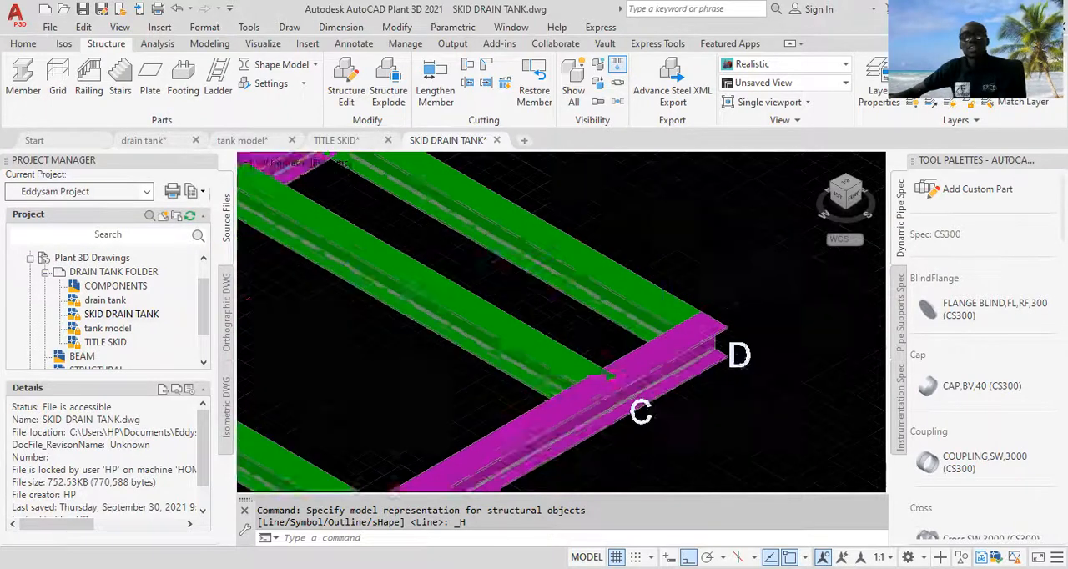
scroll(601, 350, "up", 3)
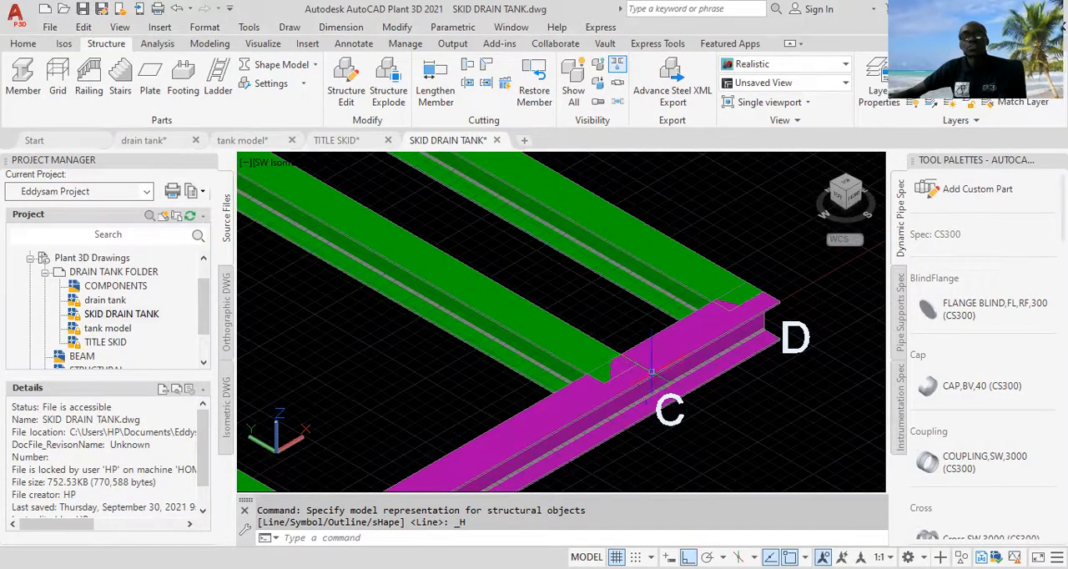
scroll(709, 302, "down", 2)
scroll(746, 302, "up", 4)
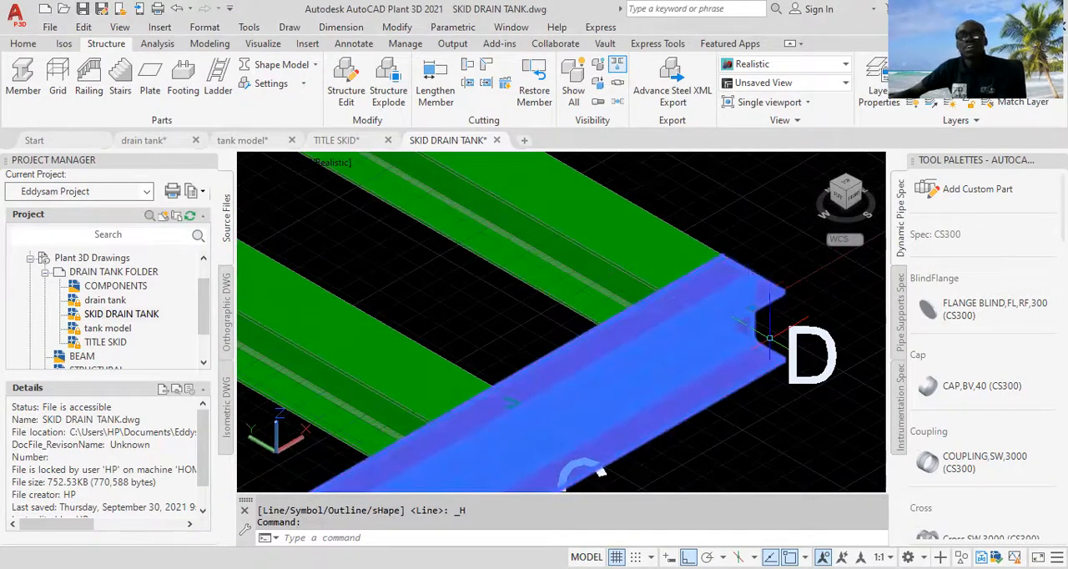
scroll(776, 306, "up", 2)
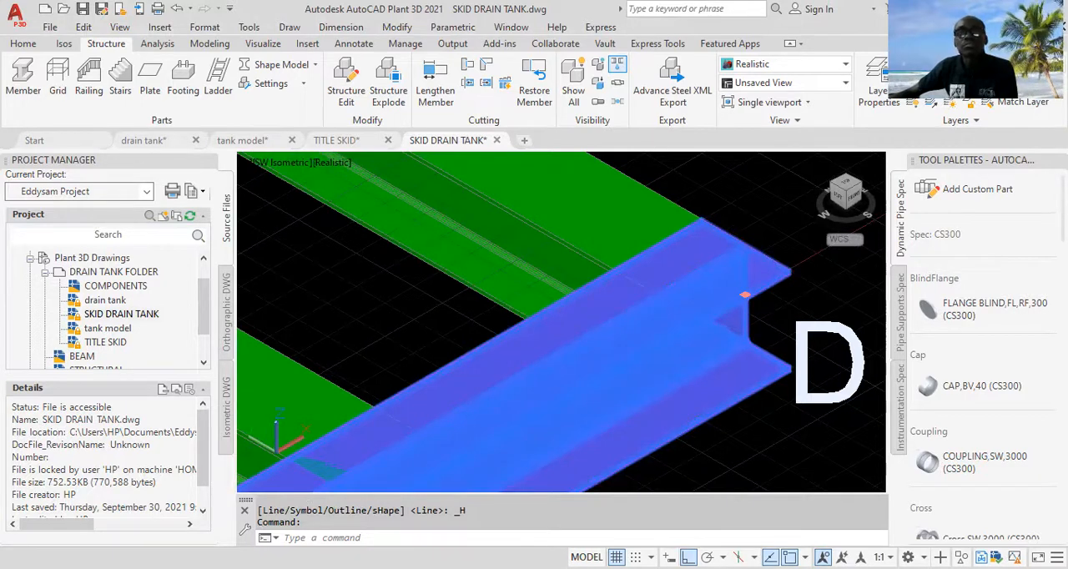
left_click(745, 294)
scroll(747, 301, "down", 2)
key("Escape")
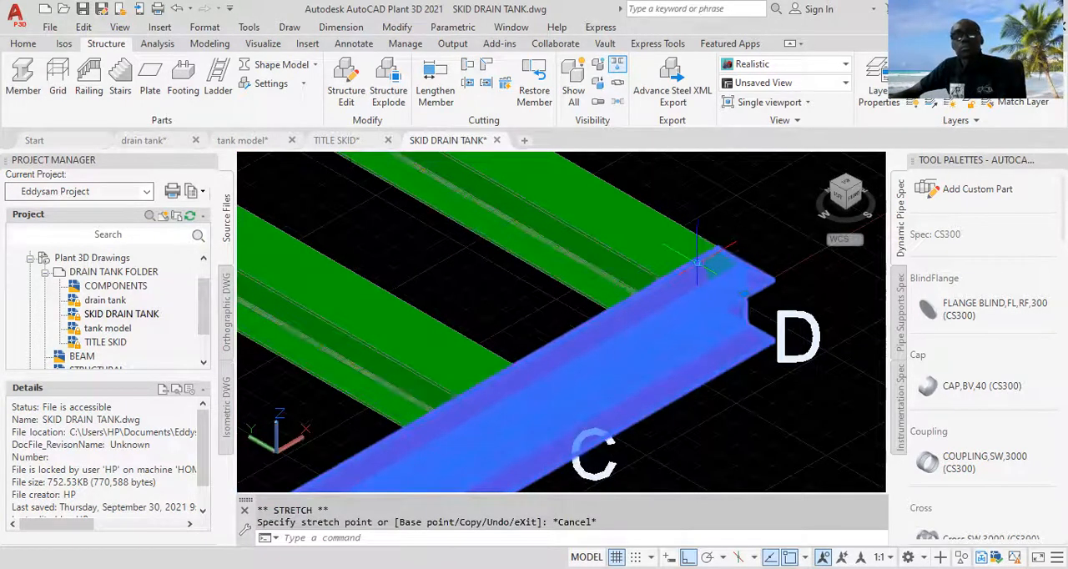
Step: Inspect the beam joints along grid line 2 and at corner A-1 of the skid frame, clearing the beam selection
scroll(680, 251, "down", 3)
middle_click_drag(658, 250, 748, 399)
scroll(493, 252, "up", 5)
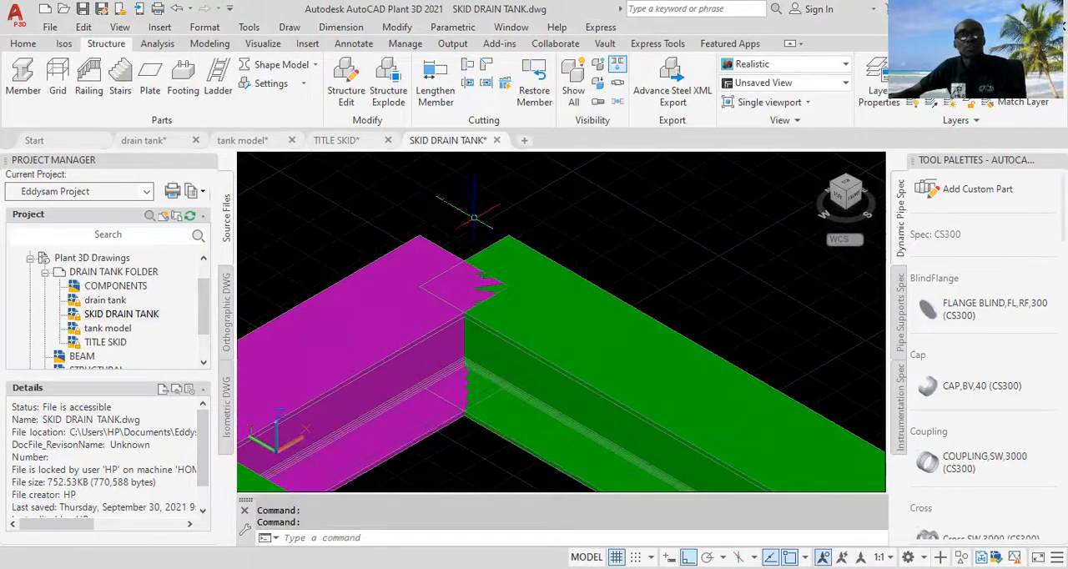
scroll(516, 236, "down", 2)
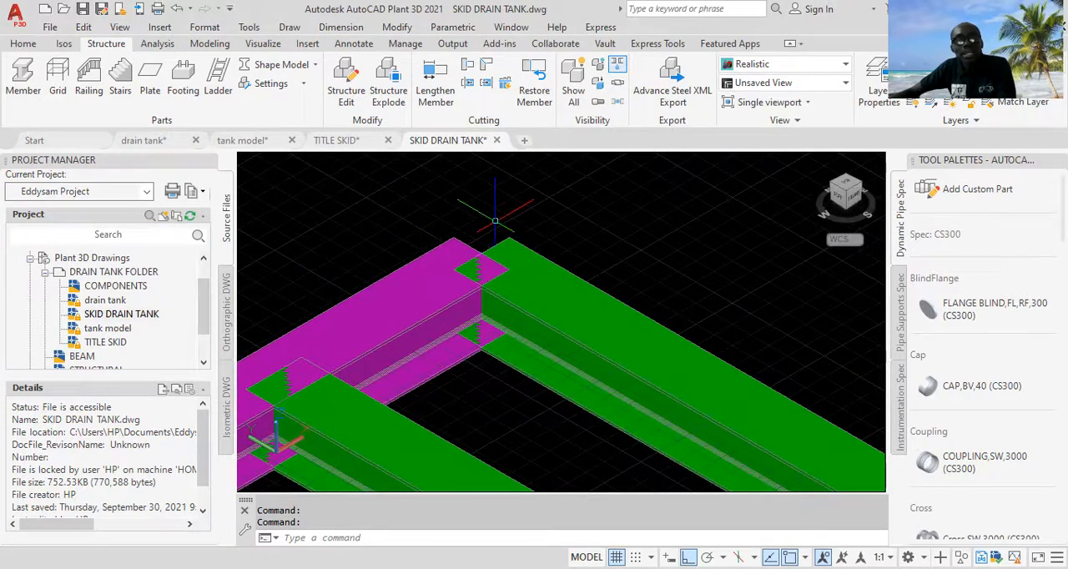
scroll(501, 217, "down", 3)
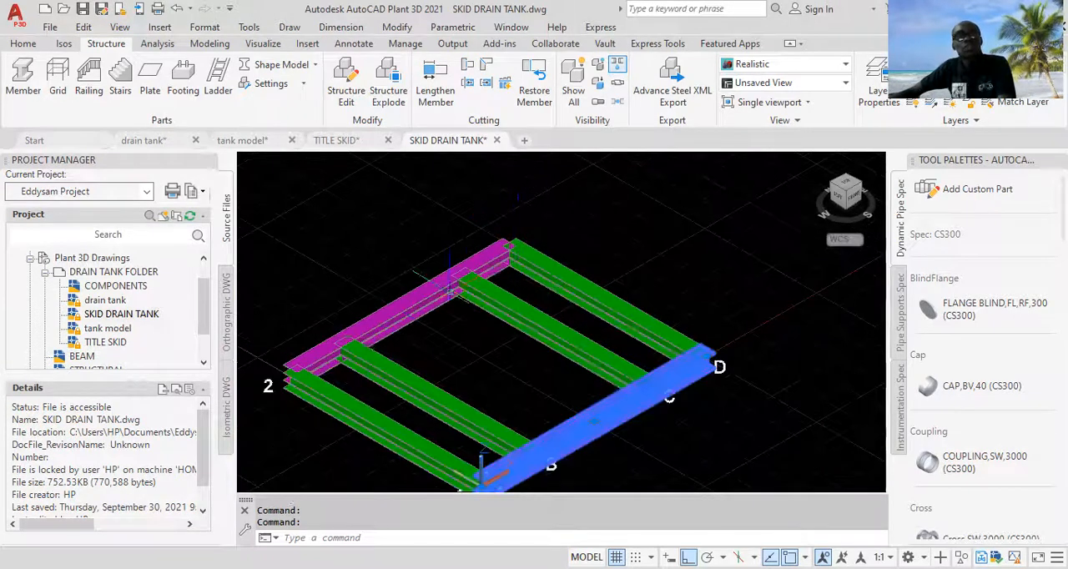
scroll(281, 369, "up", 3)
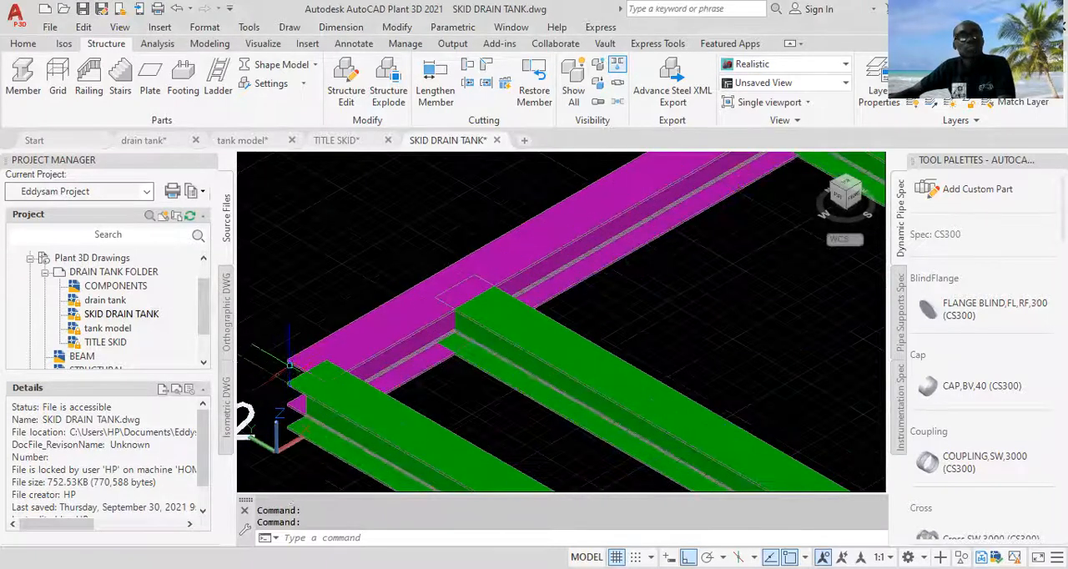
scroll(401, 435, "down", 2)
middle_click_drag(396, 439, 386, 342)
scroll(513, 389, "up", 4)
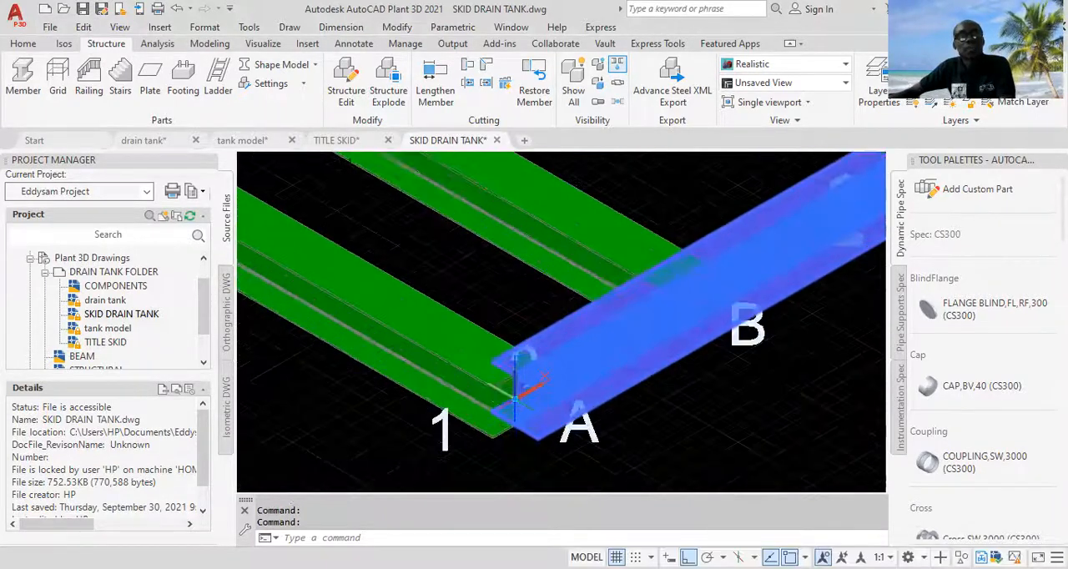
key("Escape")
scroll(517, 383, "down", 4)
Step: Shorten the magenta beam along grid line 1 slightly by stretching its end at grid line D inward
middle_click_drag(515, 382, 385, 434)
scroll(637, 275, "up", 5)
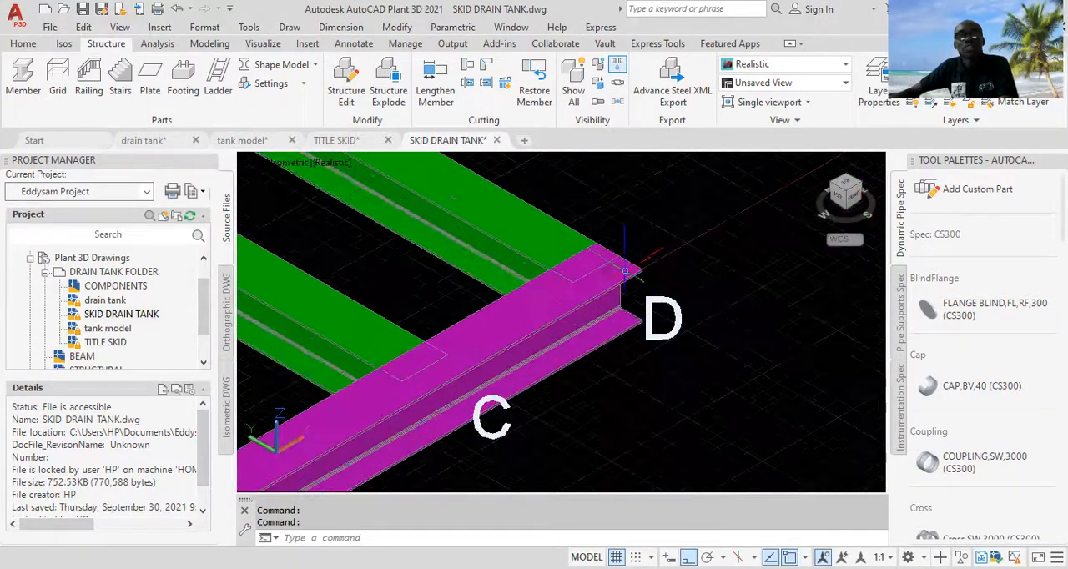
left_click(622, 269)
scroll(638, 249, "up", 3)
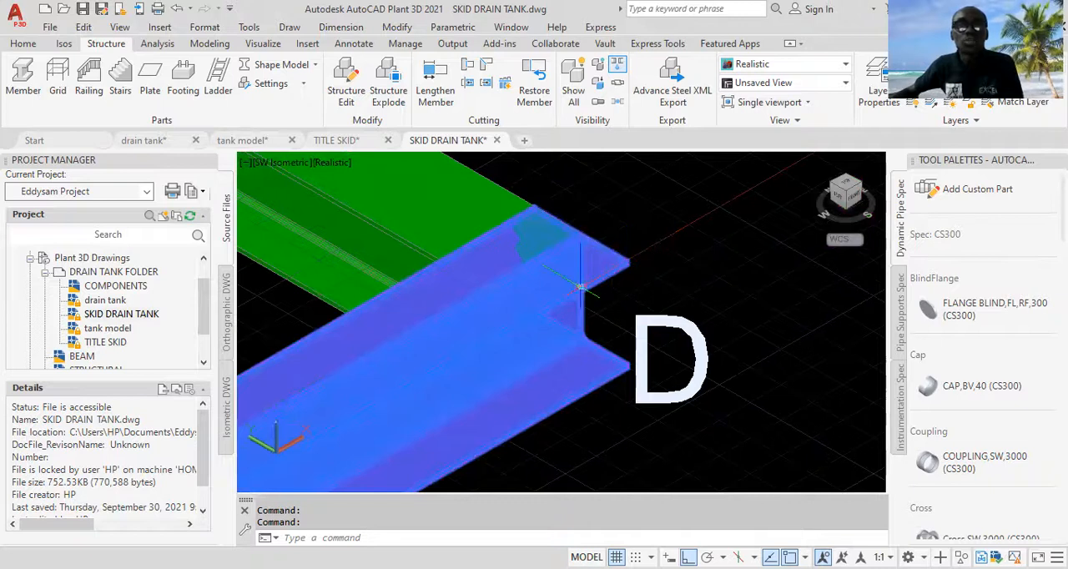
left_click(548, 301)
left_click(551, 309)
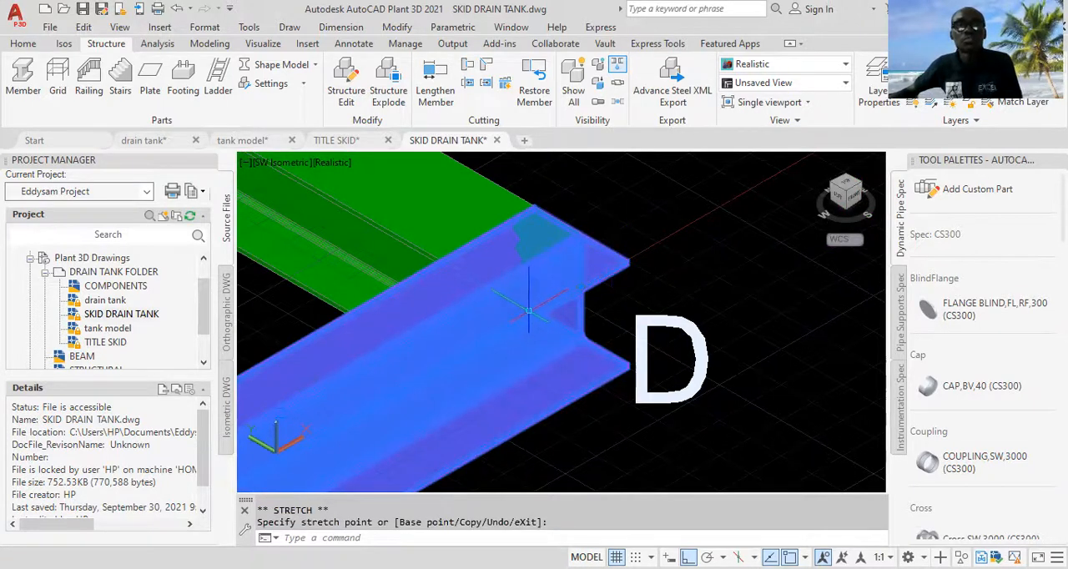
left_click(551, 310)
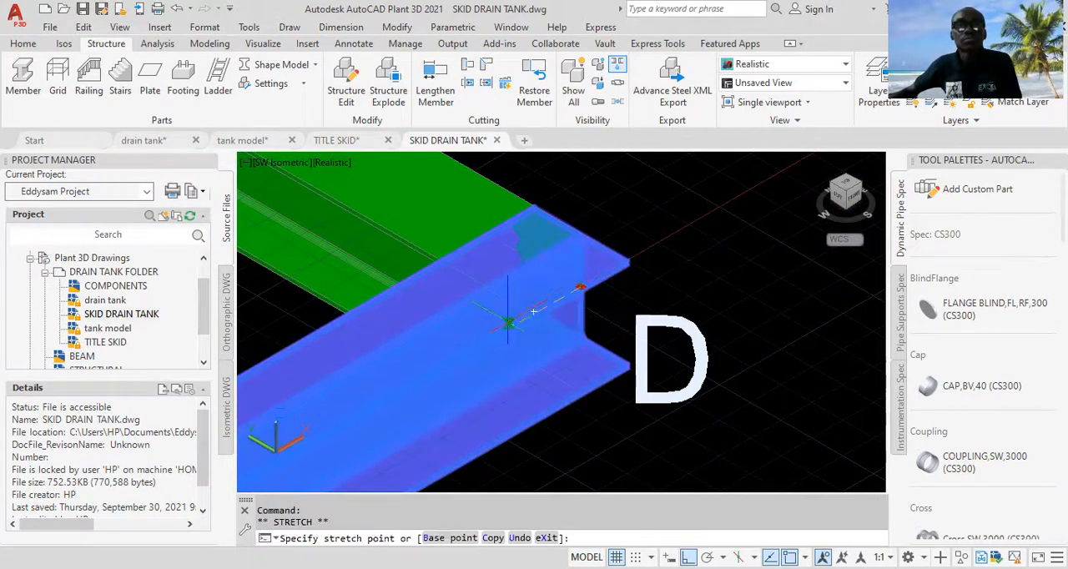
key("Escape")
Step: Examine how the magenta beam's end meets the green cross beam at grid line D
scroll(578, 248, "up", 2)
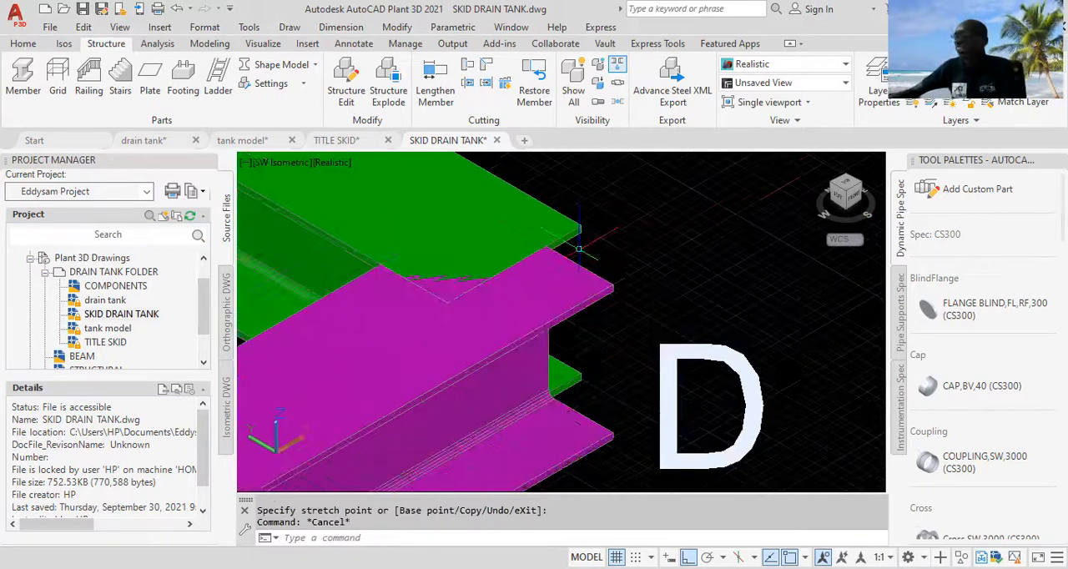
scroll(581, 258, "up", 2)
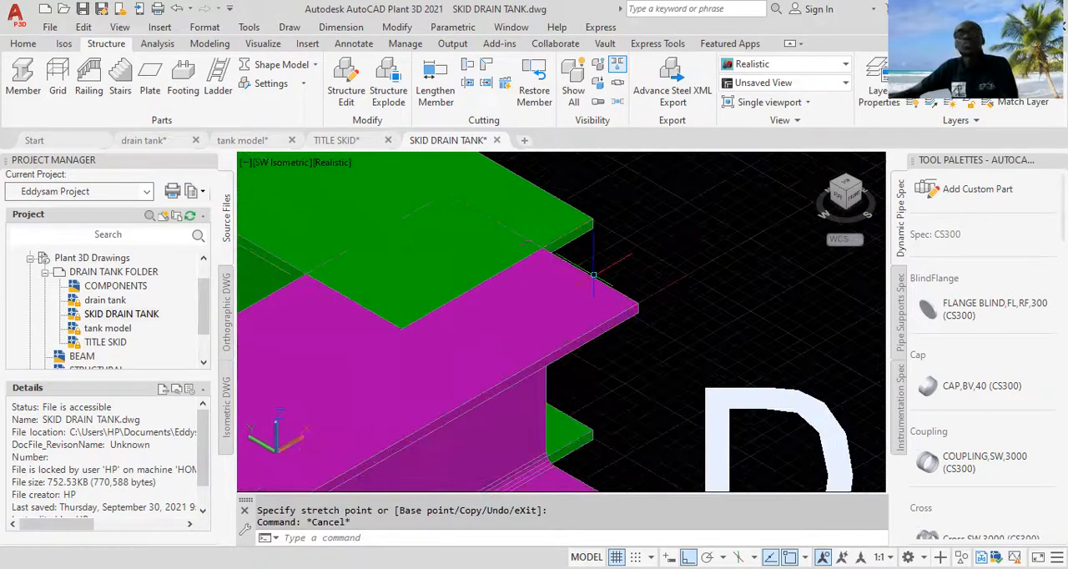
scroll(588, 282, "down", 2)
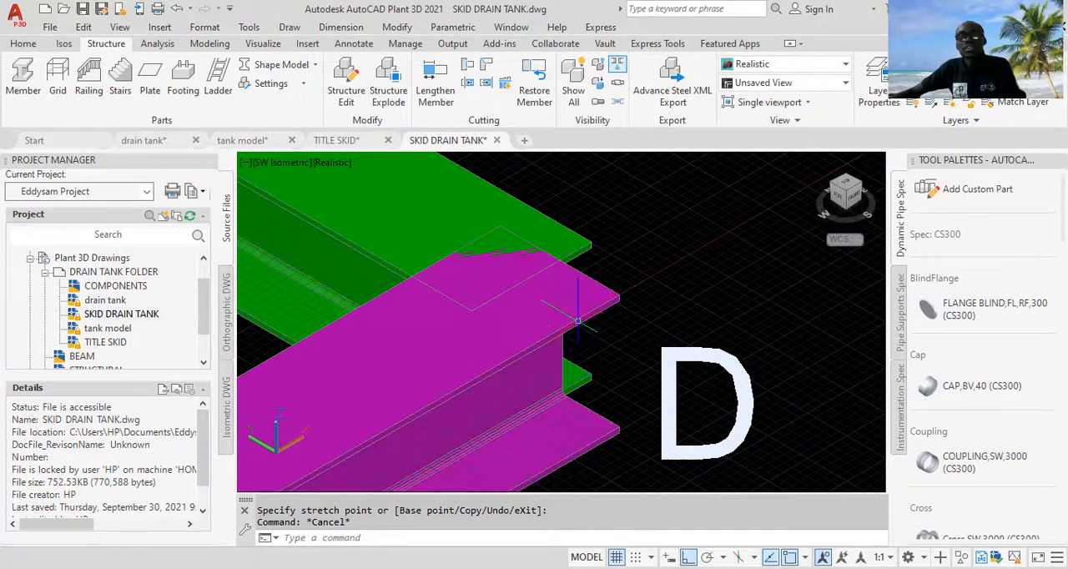
scroll(599, 288, "down", 2)
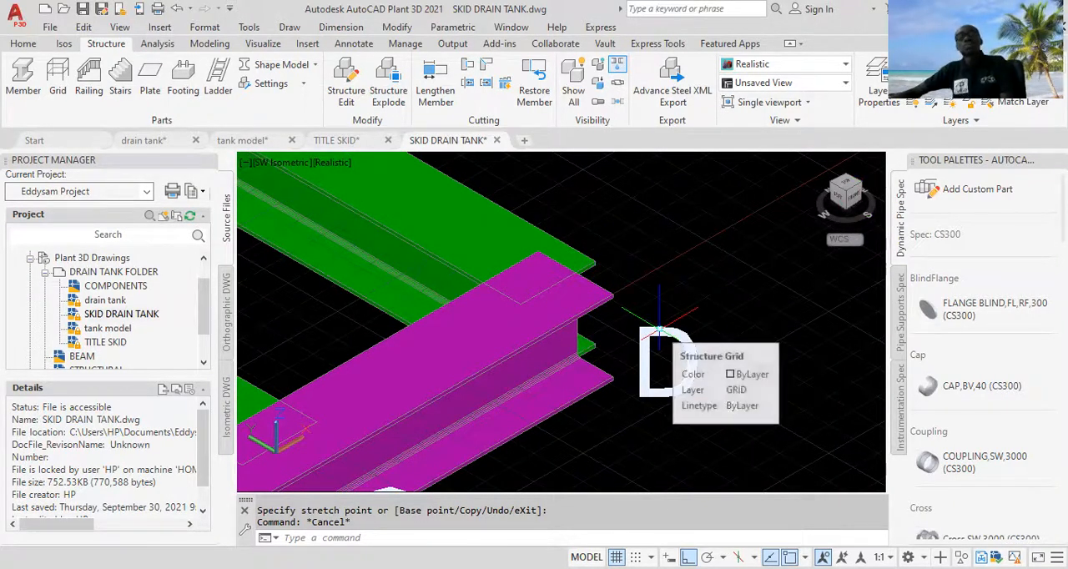
scroll(659, 330, "down", 4)
middle_click_drag(401, 234, 501, 251)
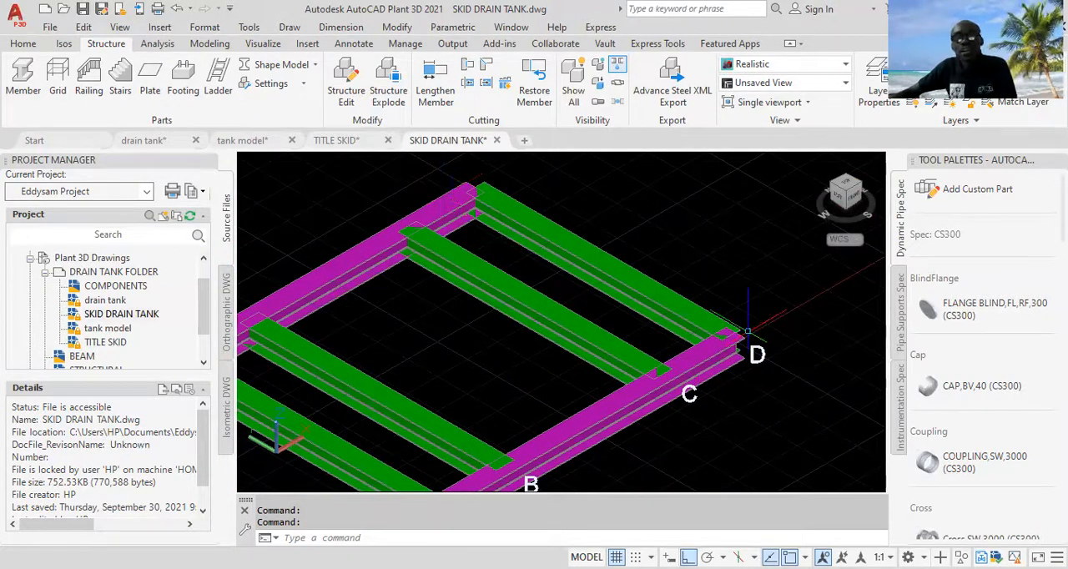
scroll(734, 333, "up", 3)
scroll(726, 325, "up", 2)
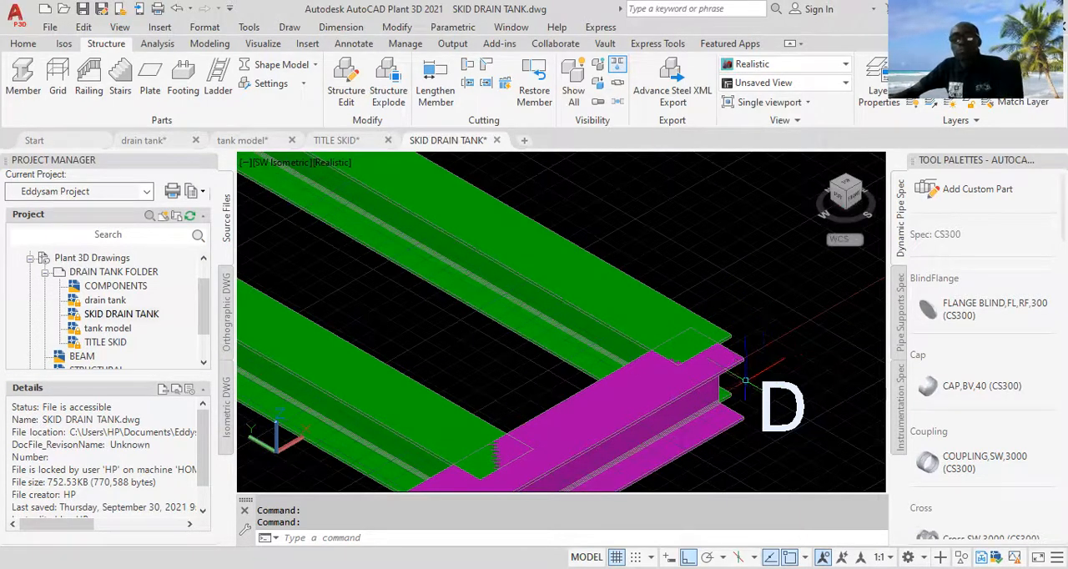
scroll(747, 378, "up", 2)
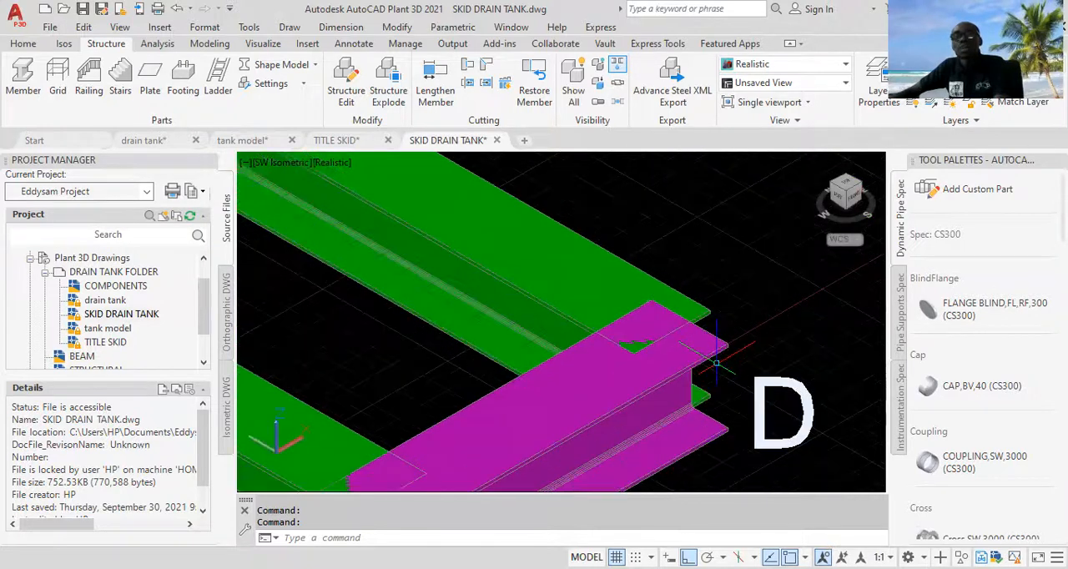
scroll(703, 310, "up", 1)
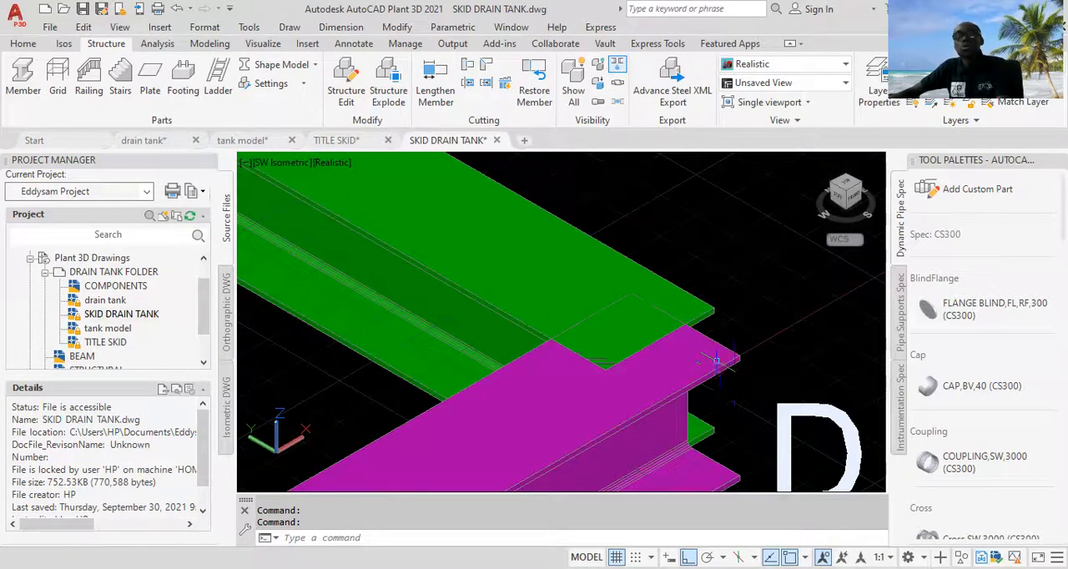
scroll(705, 355, "up", 2)
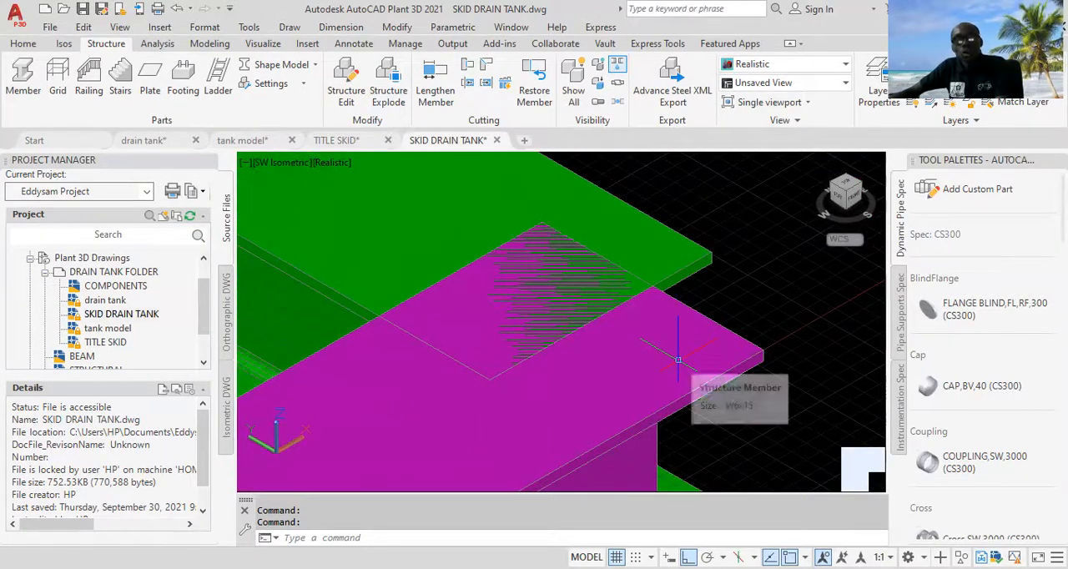
Step: Stretch the end of the magenta beam on grid line 1 at D outward to the green cross beam's outer edge
left_click(678, 360)
scroll(679, 359, "down", 2)
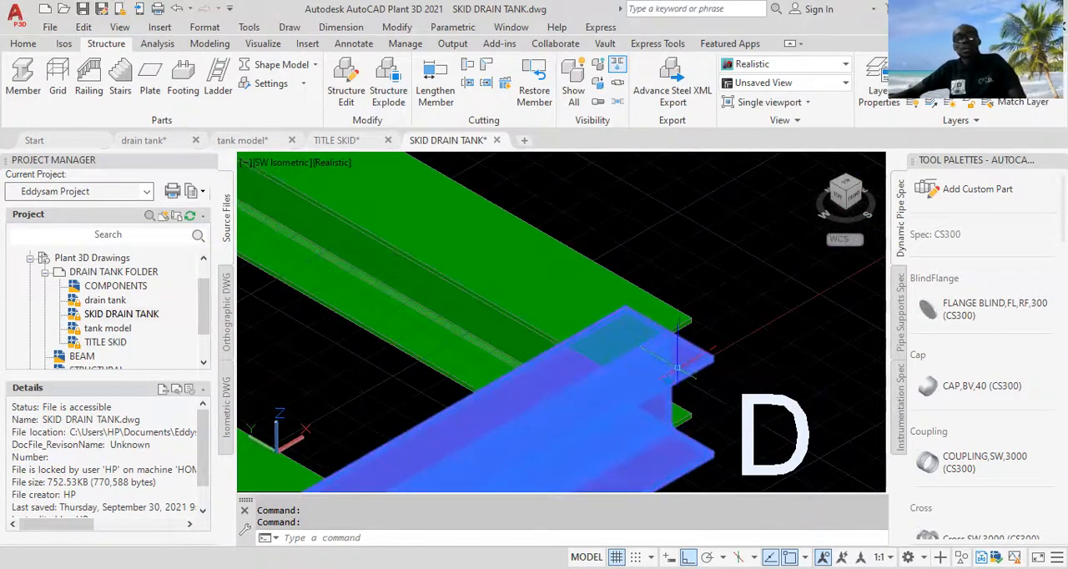
middle_click_drag(678, 360, 694, 327)
scroll(693, 326, "up", 3)
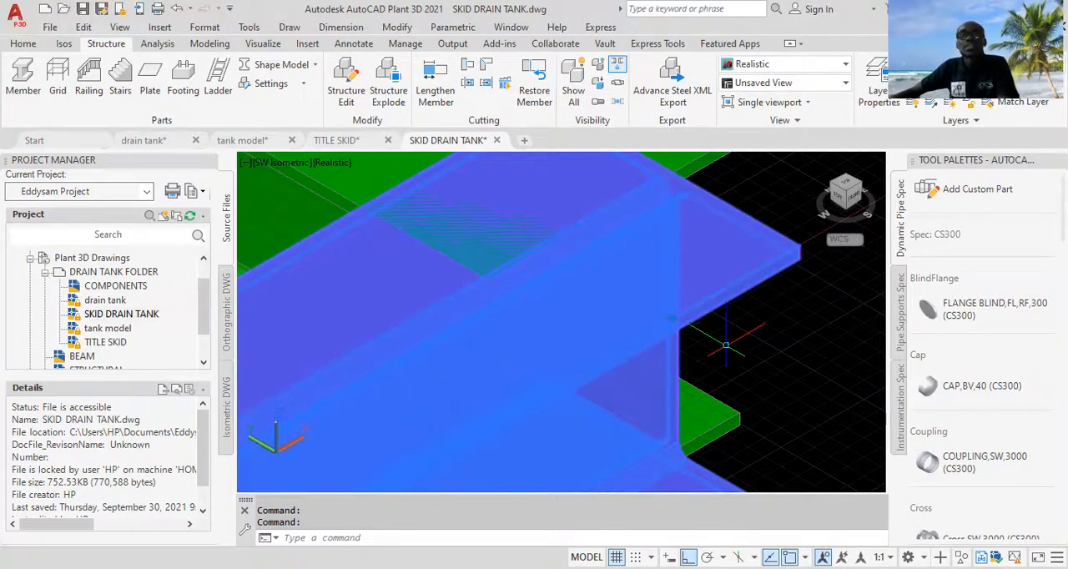
scroll(726, 343, "down", 2)
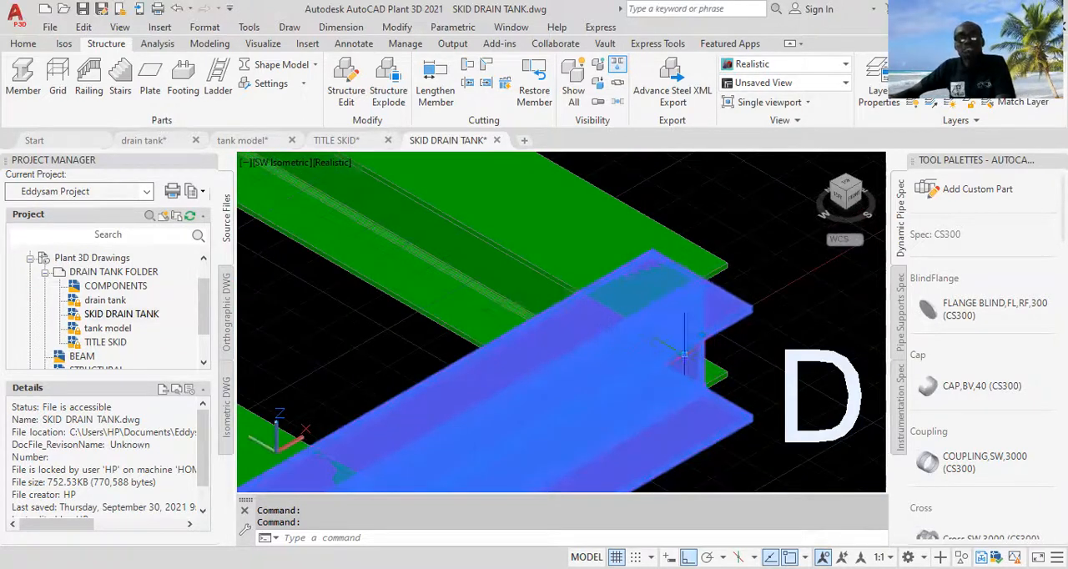
scroll(700, 342, "up", 2)
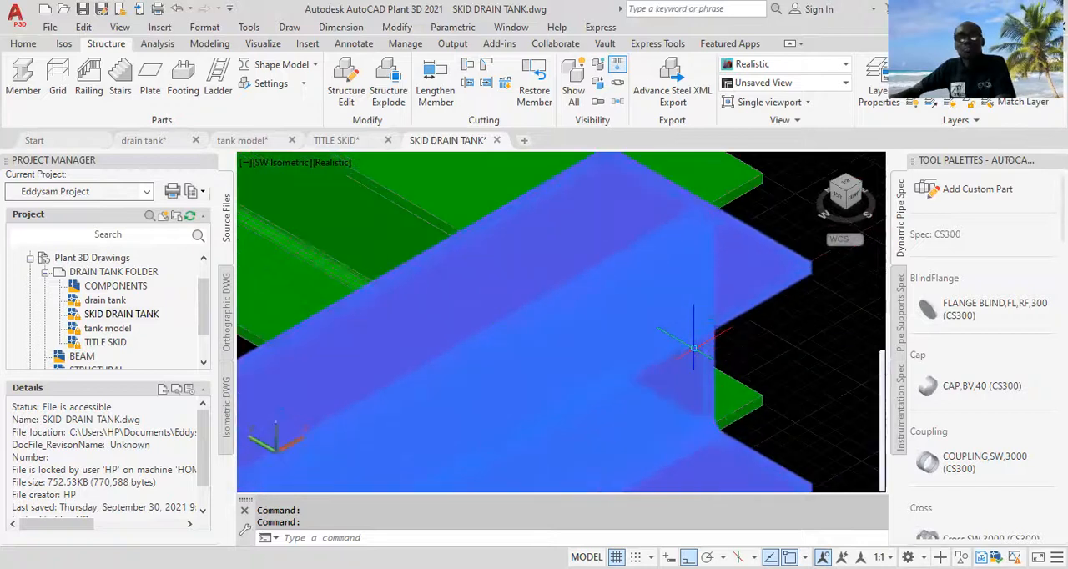
scroll(715, 336, "up", 1)
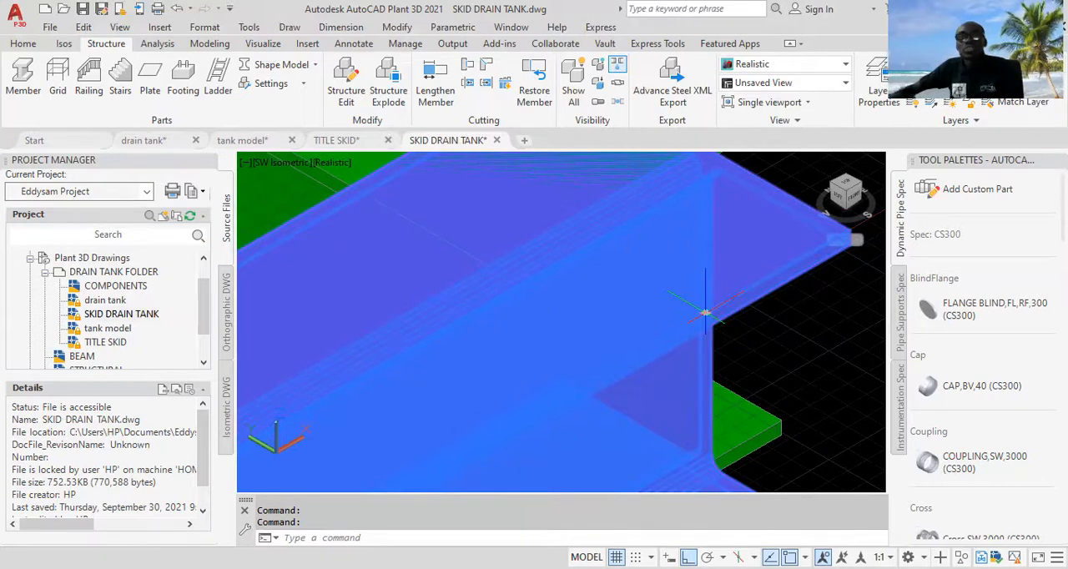
middle_click_drag(705, 313, 638, 421)
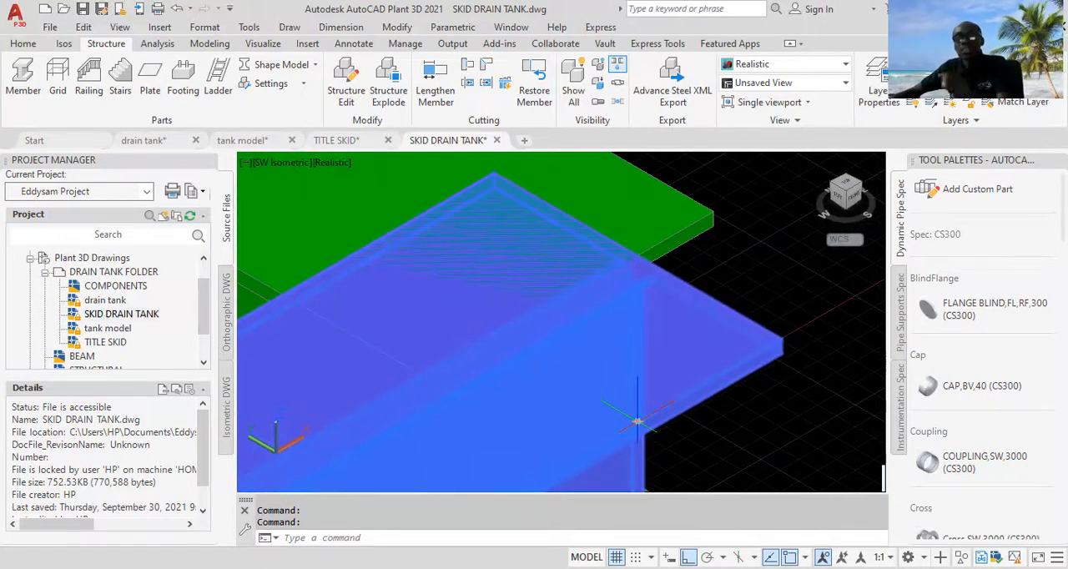
middle_click_drag(637, 422, 634, 432)
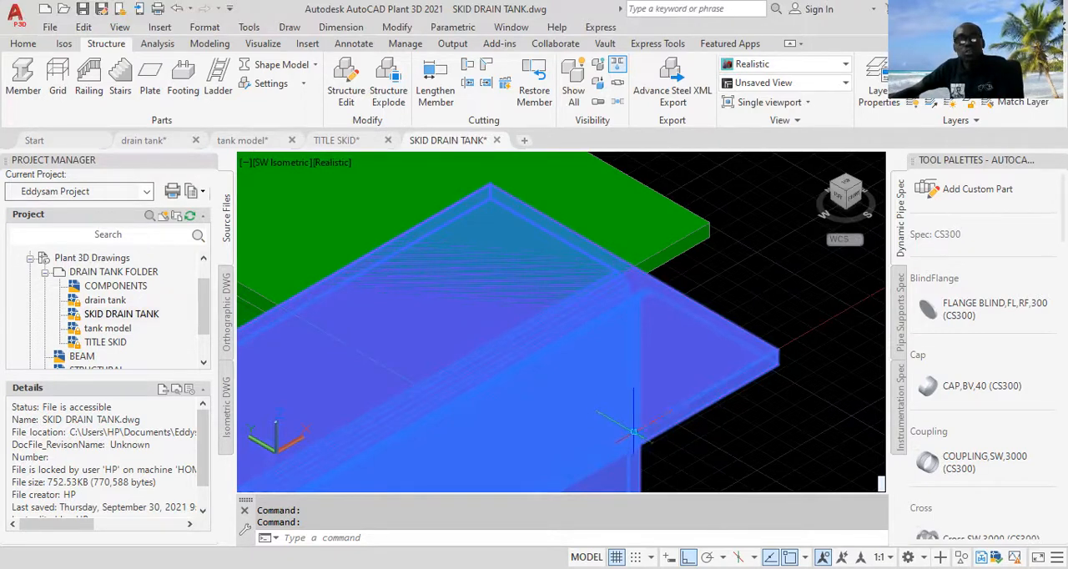
left_click(633, 431)
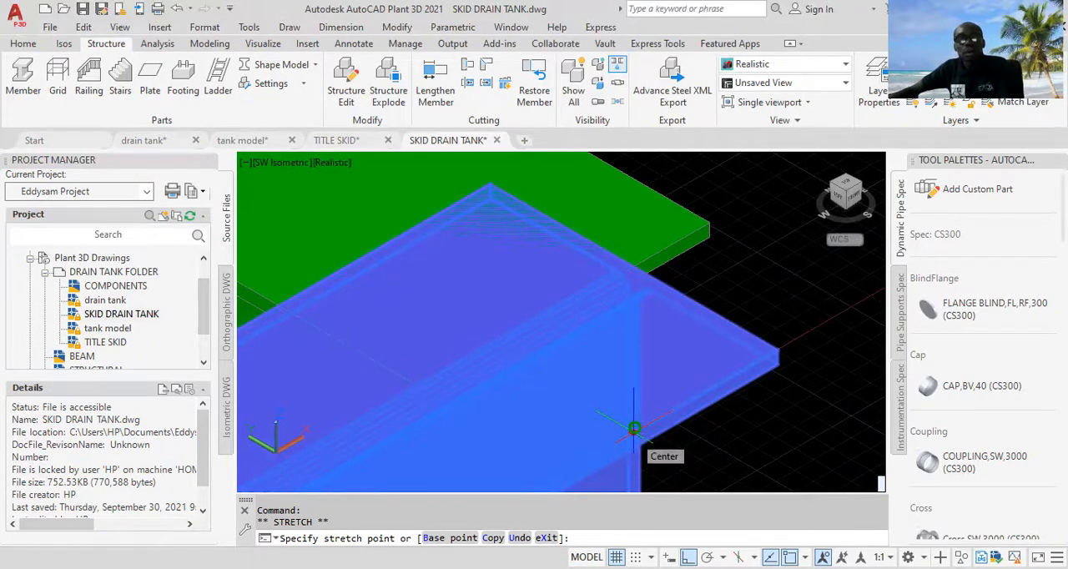
key("Escape")
left_click(634, 428)
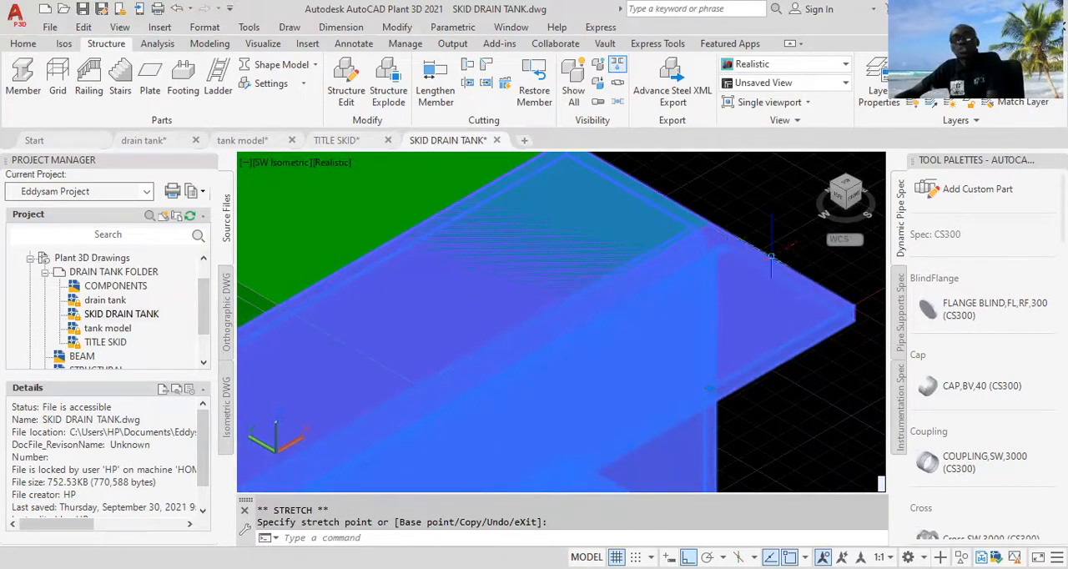
Step: Review which object snap modes are enabled, such as Endpoint and Midpoint, and clear the beam selection
scroll(754, 240, "down", 2)
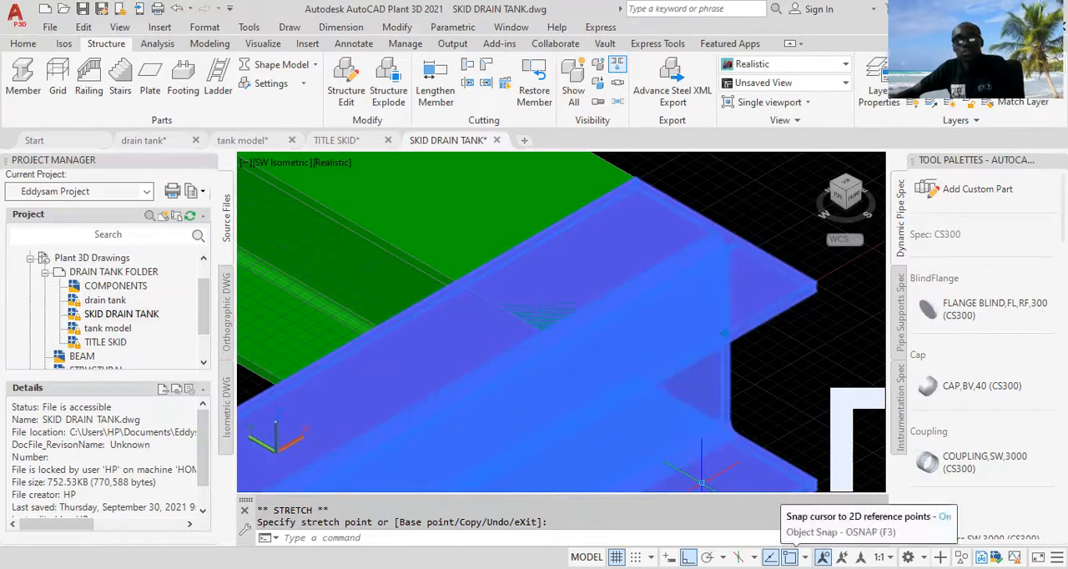
left_click(833, 557)
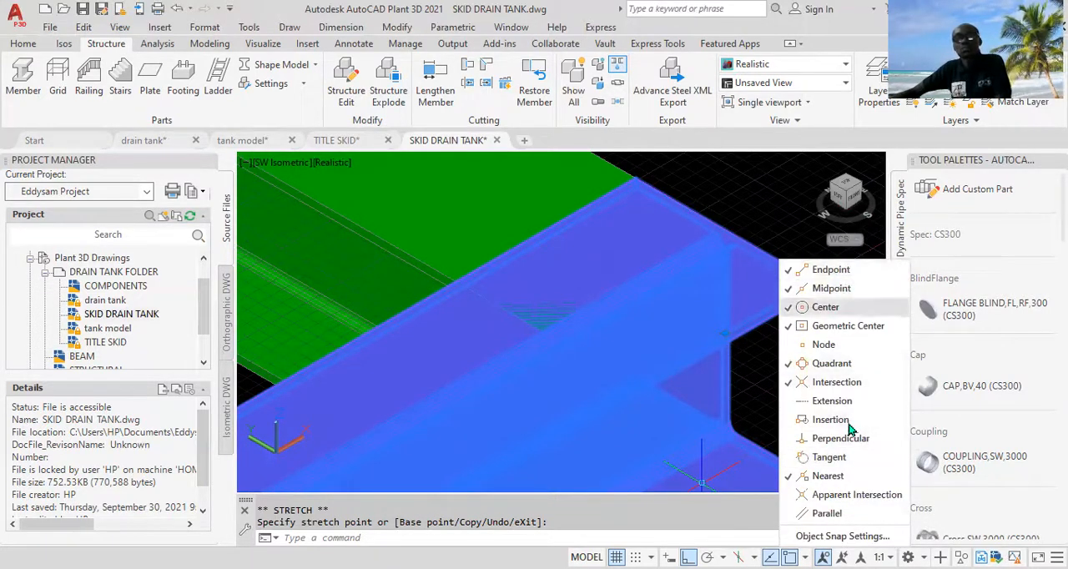
left_click(827, 289)
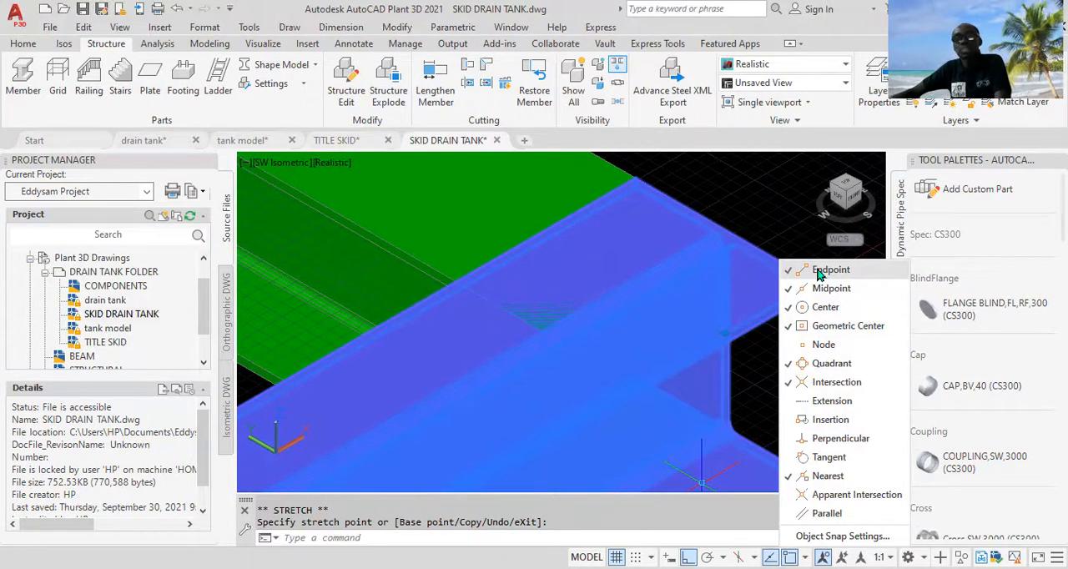
key("Escape")
key("Escape")
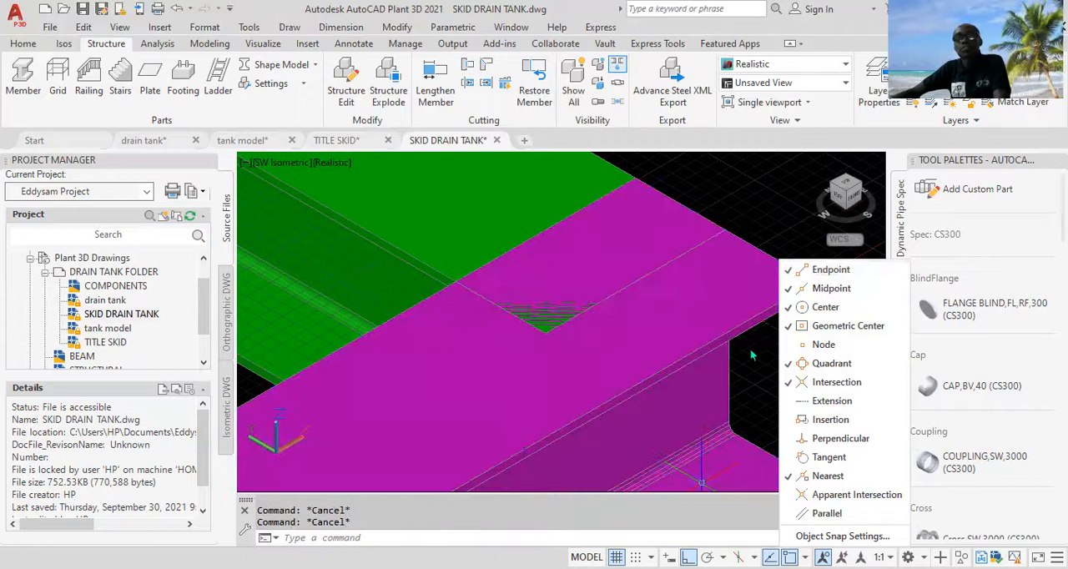
left_click(768, 222)
Step: Stretch the end of the magenta beam on grid line 2 at D to the outer corner of the green cross beam
scroll(752, 359, "down", 5)
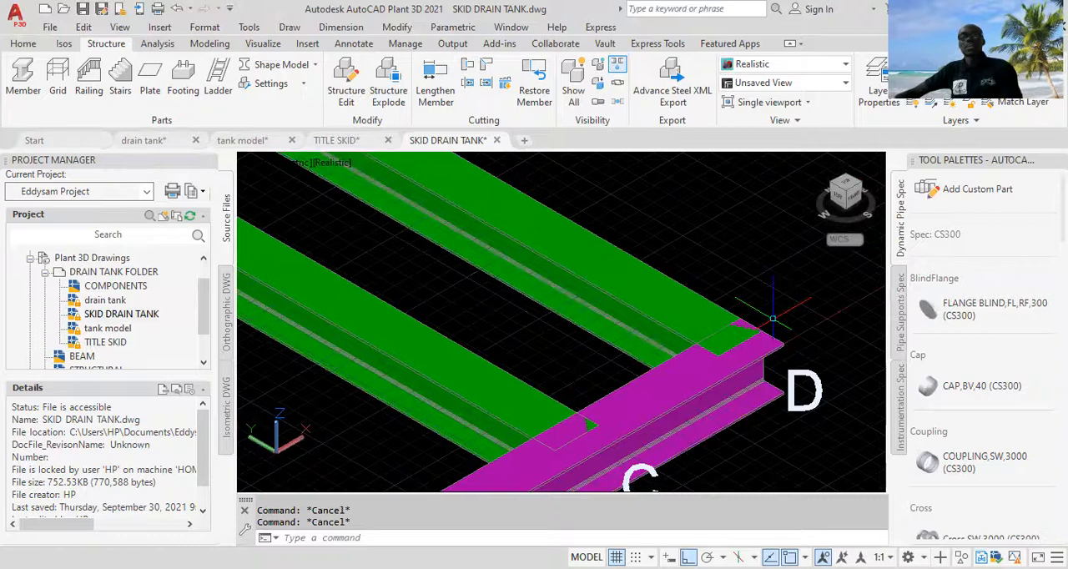
scroll(770, 320, "down", 4)
middle_click_drag(537, 227, 609, 336)
scroll(609, 336, "up", 3)
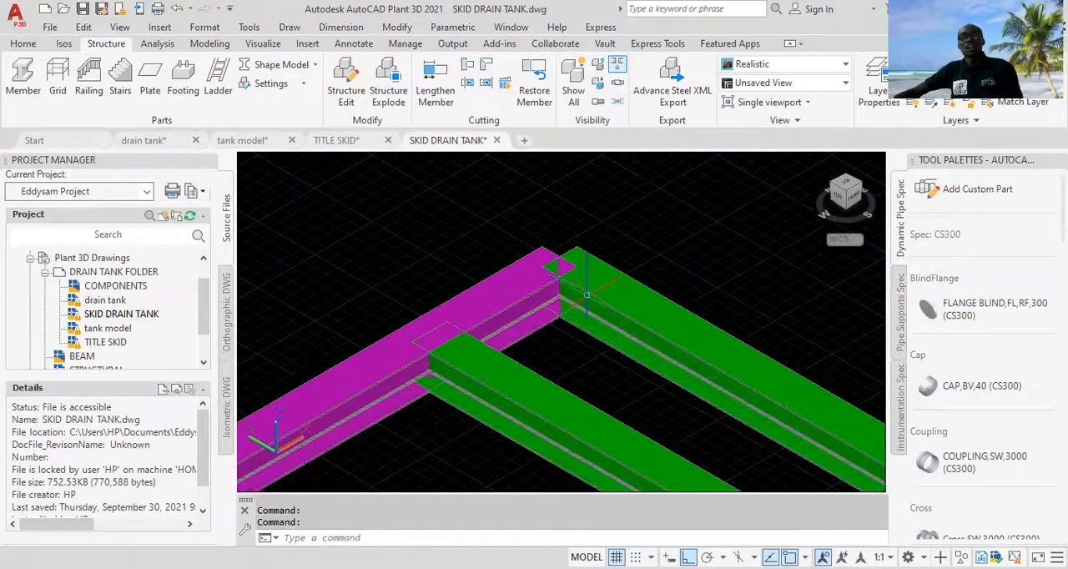
scroll(601, 293, "up", 3)
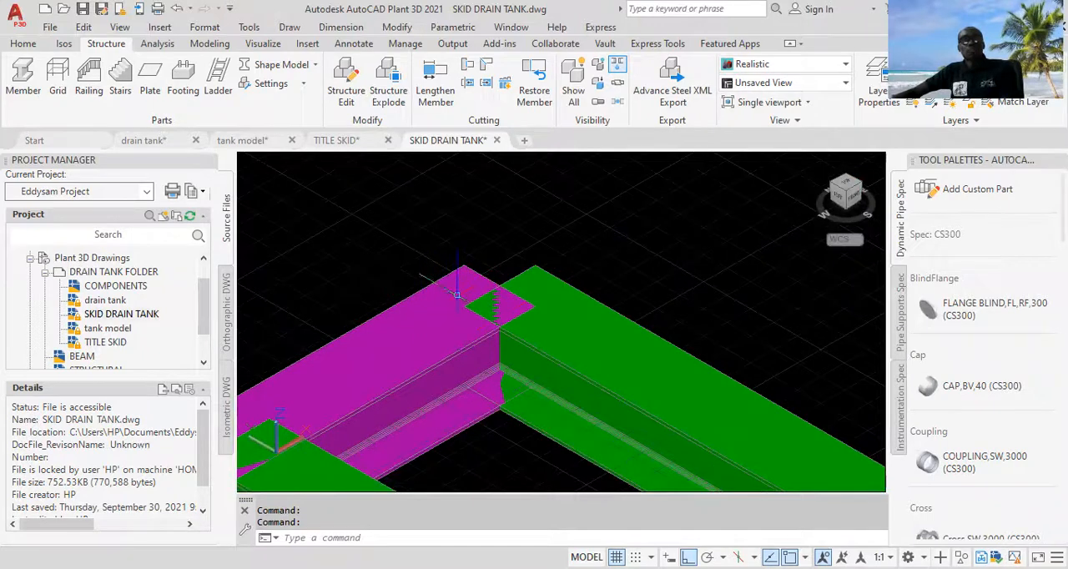
left_click(427, 330)
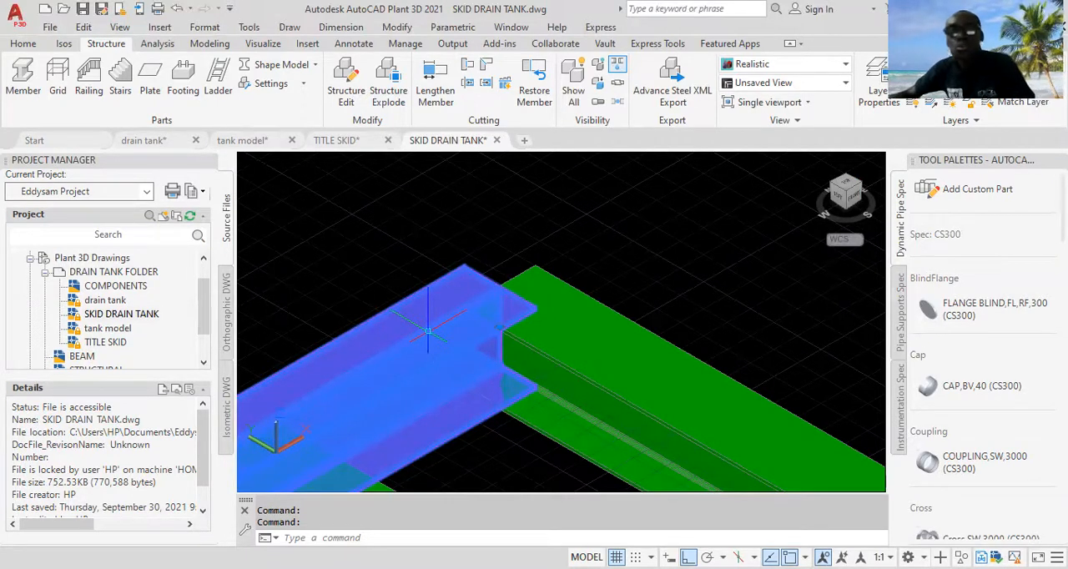
left_click(498, 326)
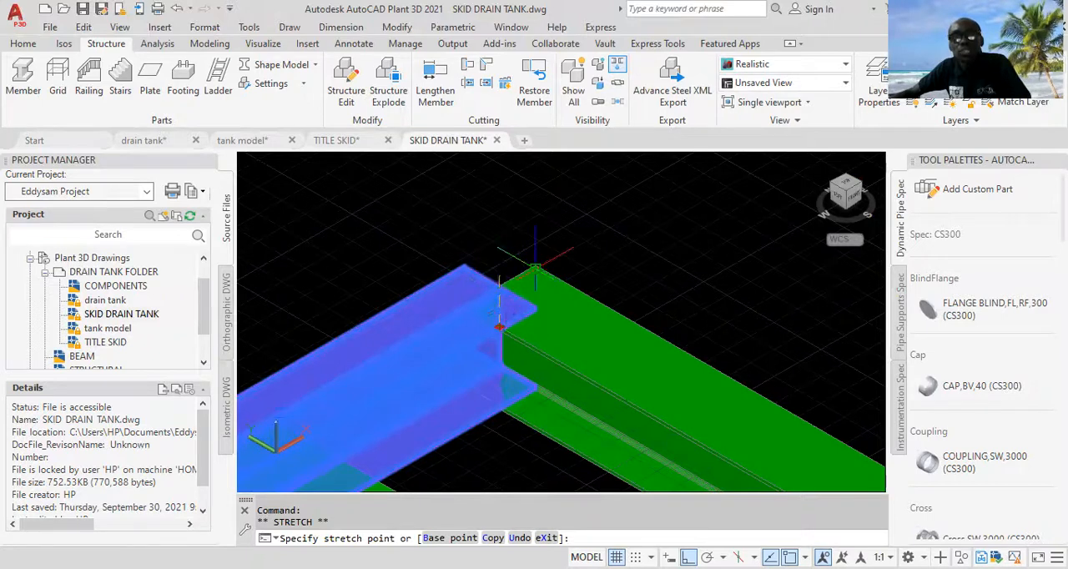
left_click(536, 268)
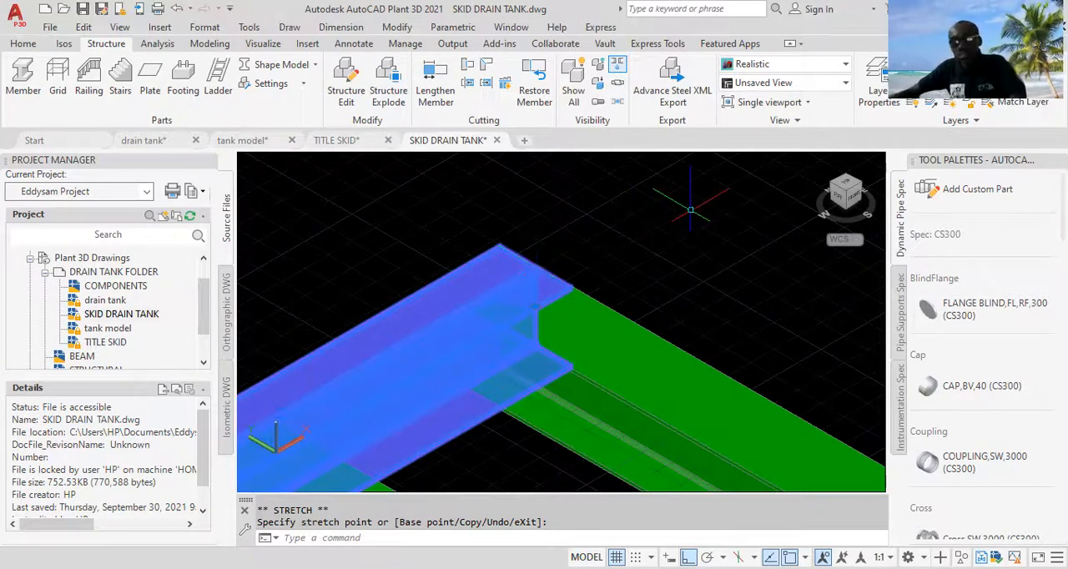
key("Escape")
Step: Stretch the opposite end of the grid line 2 magenta beam at A to the green cross beam's outer corner endpoint
scroll(655, 238, "down", 4)
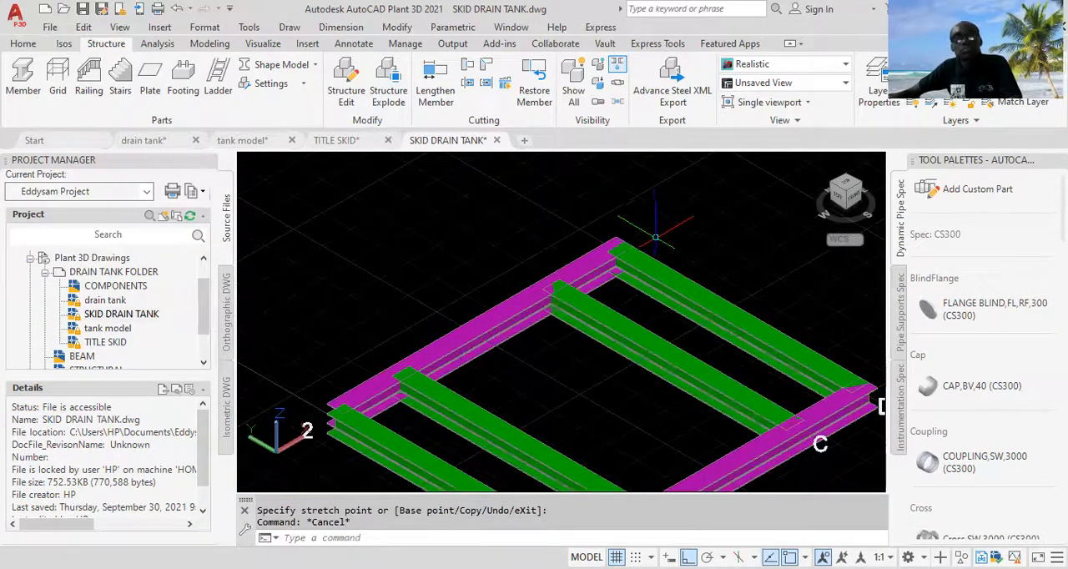
scroll(634, 221, "up", 3)
scroll(592, 283, "down", 2)
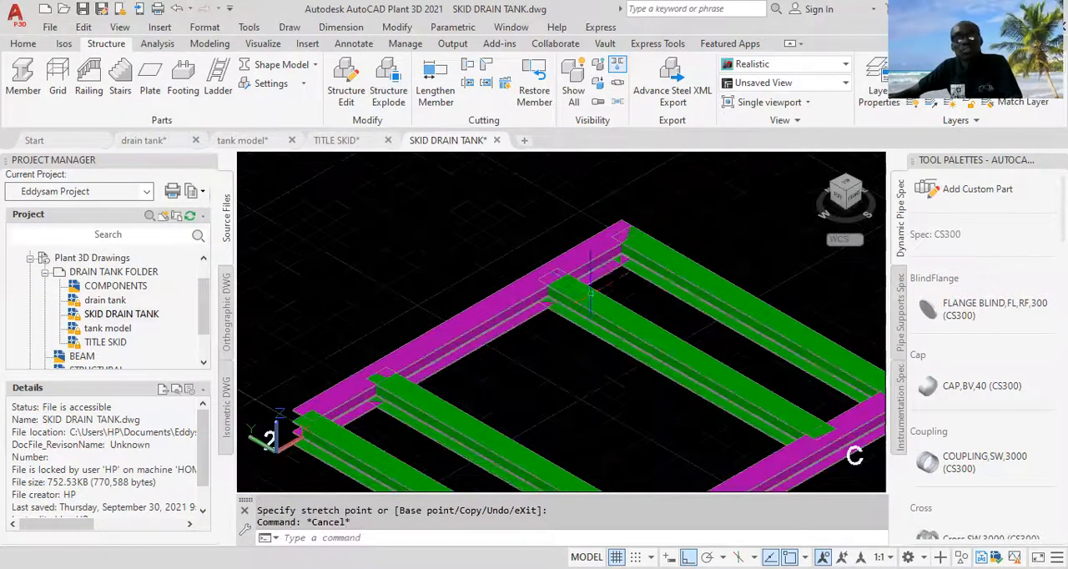
scroll(512, 336, "up", 5)
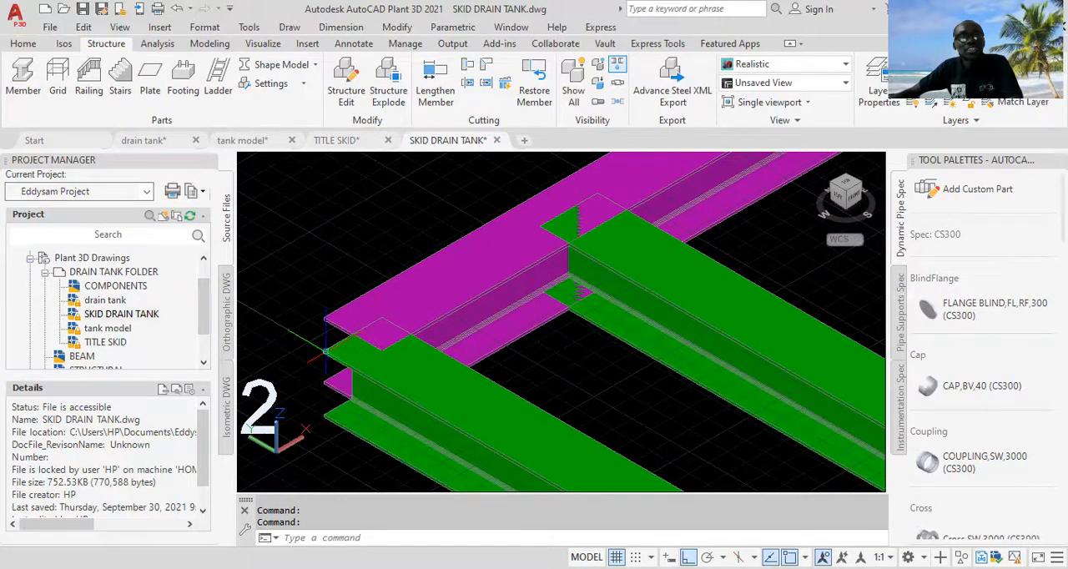
left_click(425, 293)
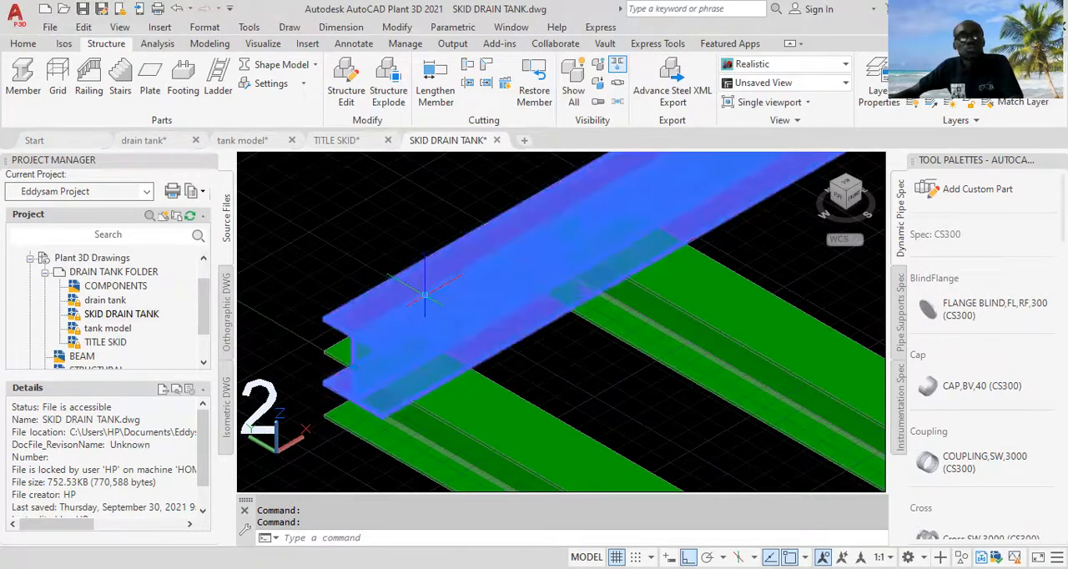
scroll(392, 343, "up", 3)
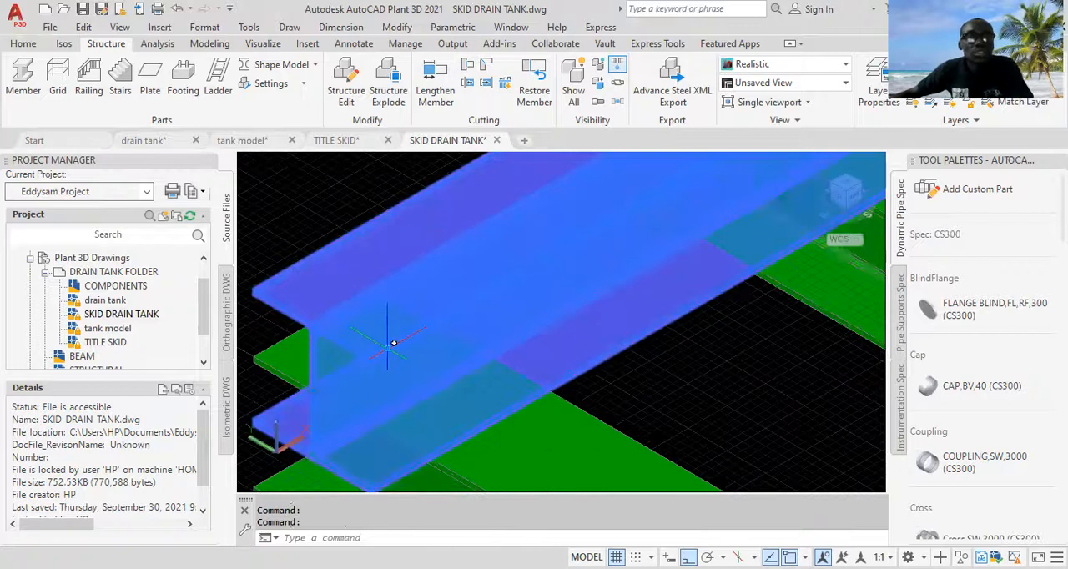
scroll(387, 345, "down", 2)
scroll(367, 376, "up", 3)
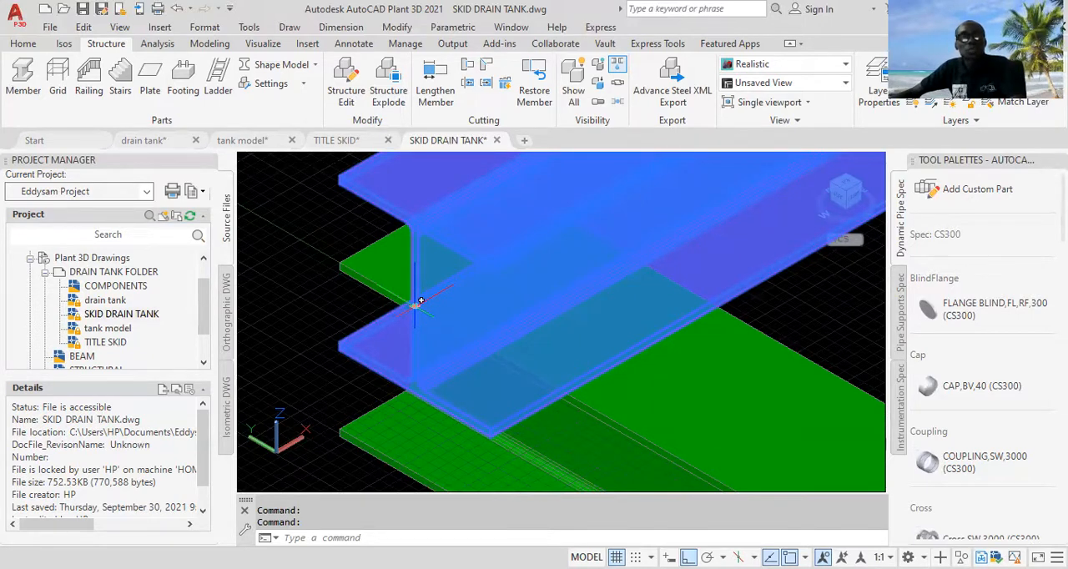
left_click(415, 304)
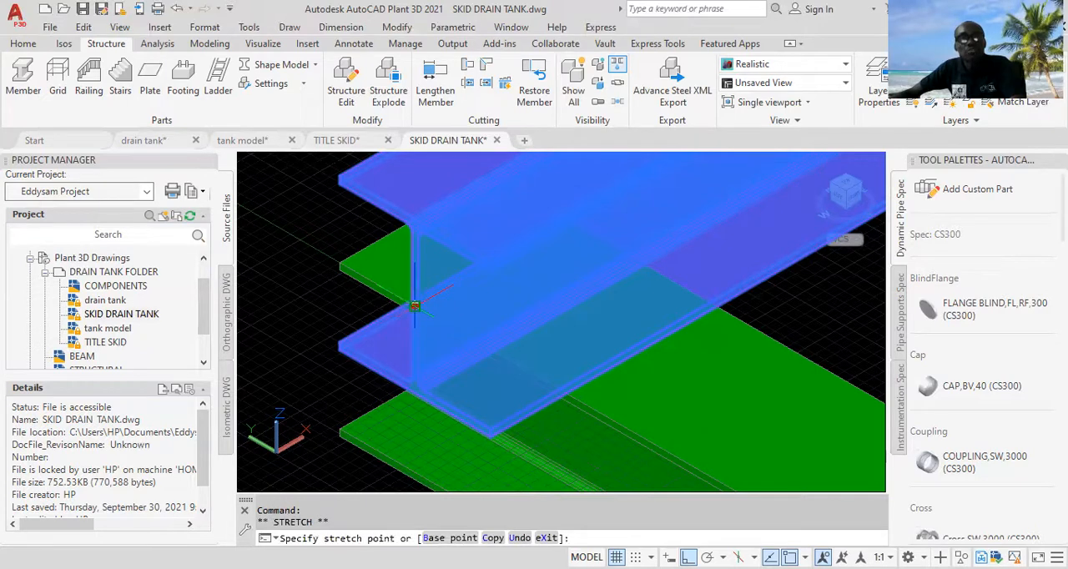
left_click(339, 263)
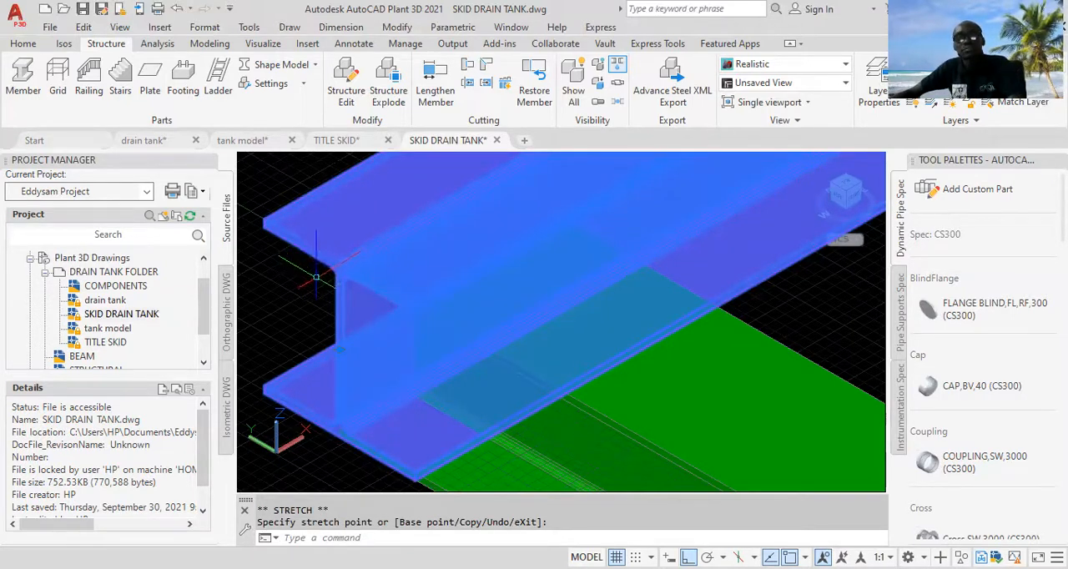
key("Escape")
Step: Stretch the grid line 1 magenta beam's end at A to the green cross beam's outer corner endpoint and clear the selection
scroll(321, 267, "down", 5)
scroll(657, 448, "up", 2)
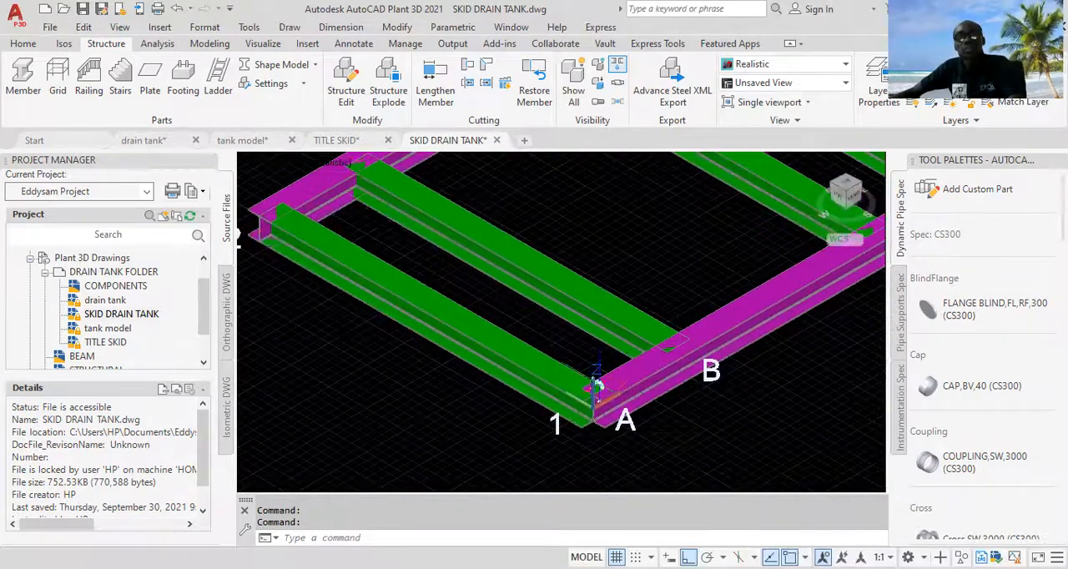
scroll(633, 426, "up", 2)
middle_click_drag(622, 417, 601, 346)
scroll(568, 322, "up", 3)
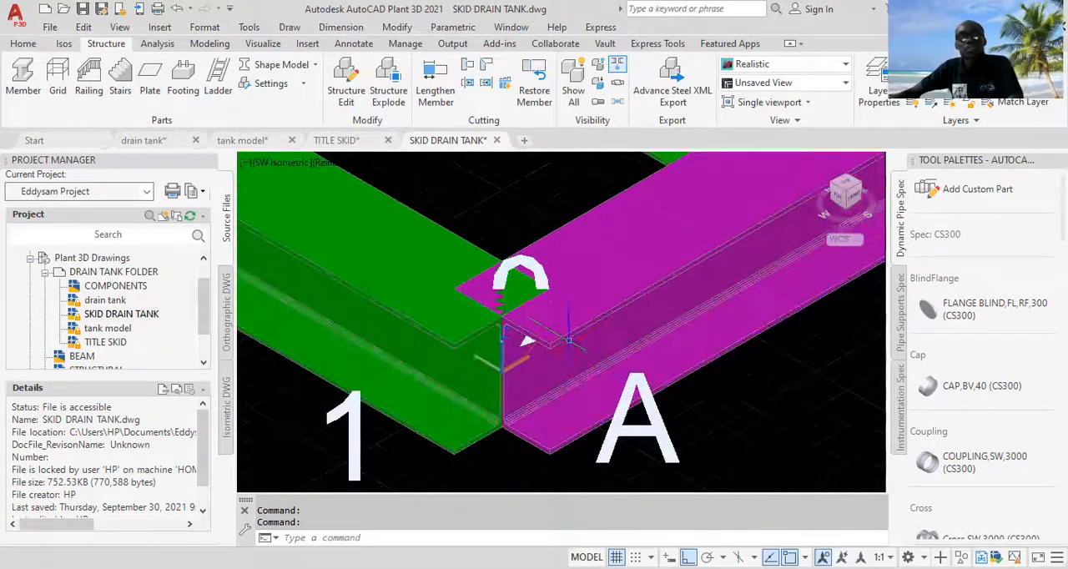
left_click(568, 321)
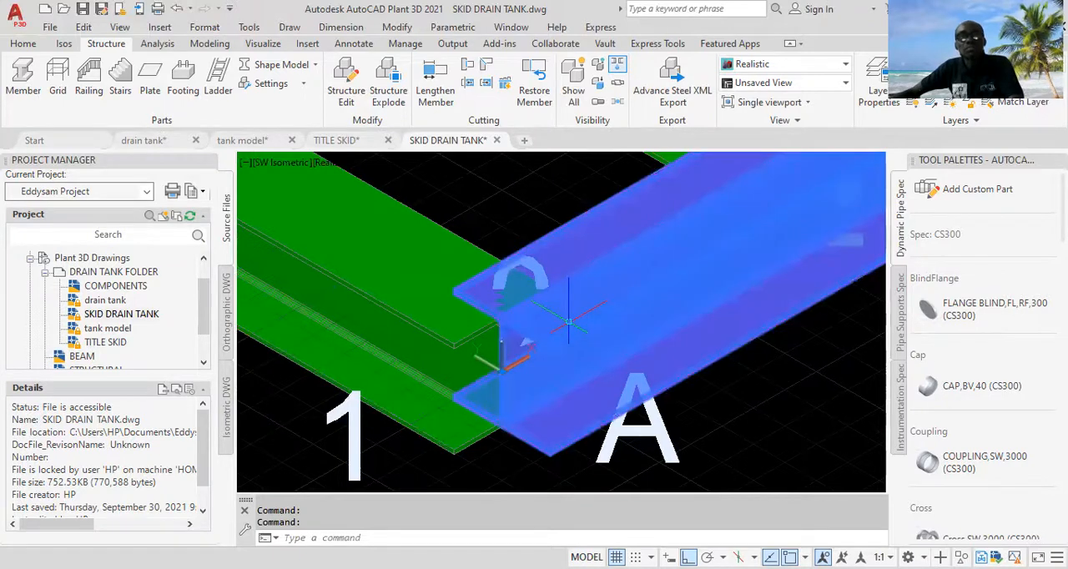
scroll(525, 359, "up", 1)
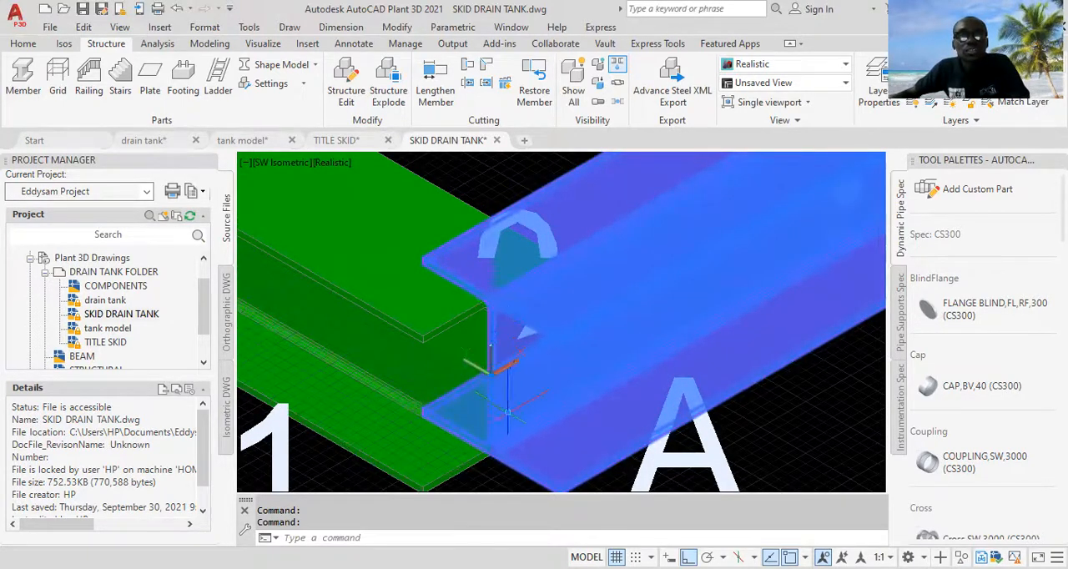
scroll(507, 411, "up", 2)
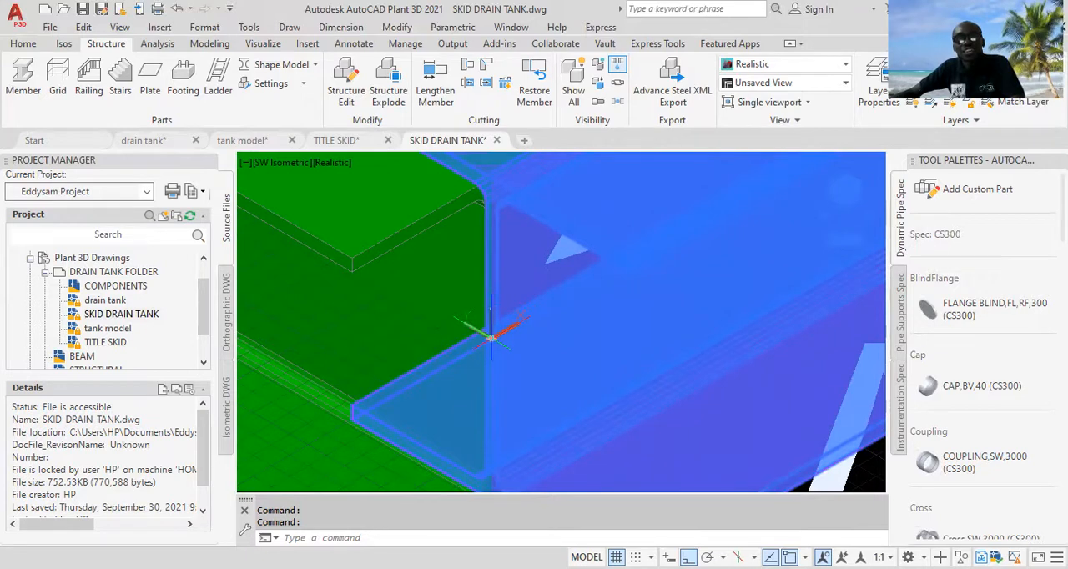
left_click(491, 335)
left_click(491, 335)
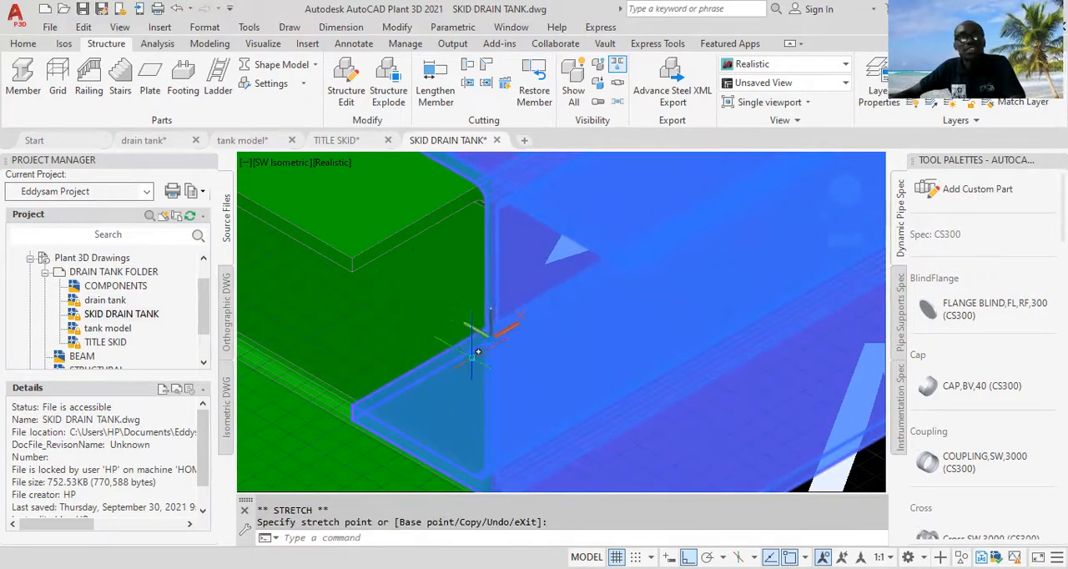
scroll(500, 325, "up", 1)
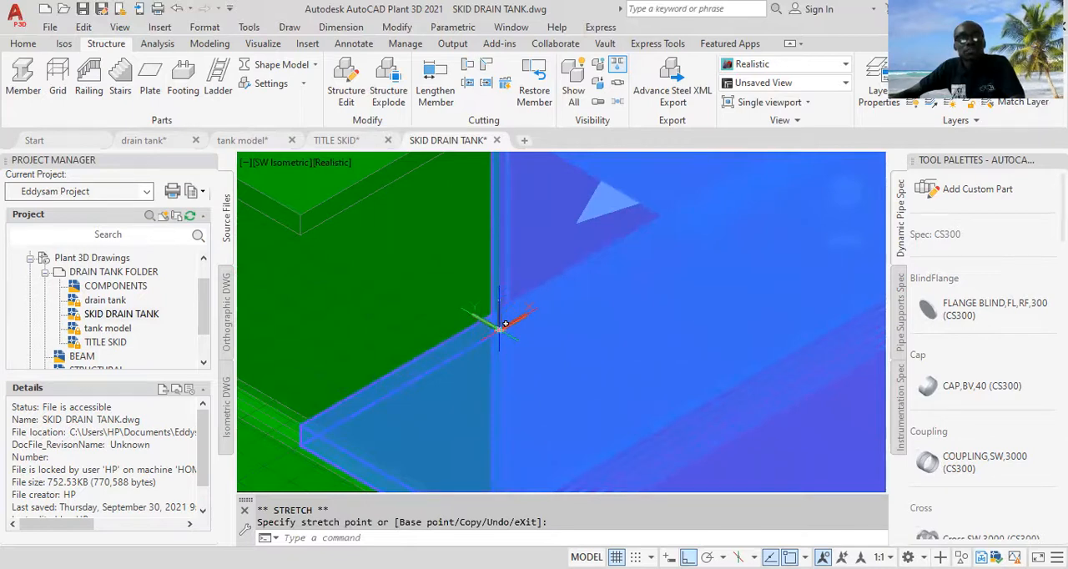
left_click(498, 326)
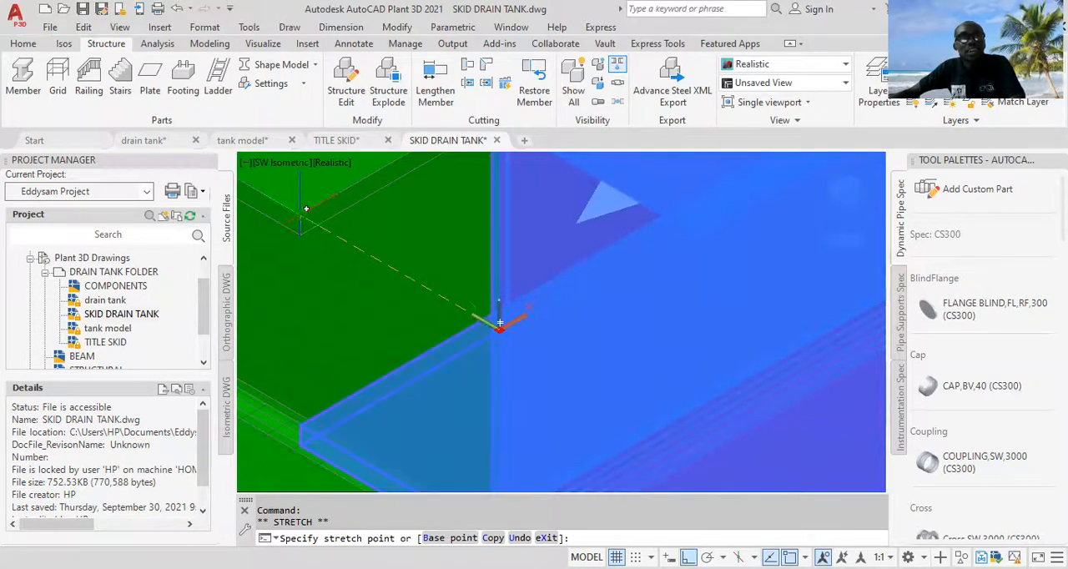
left_click(306, 208)
scroll(489, 321, "down", 5)
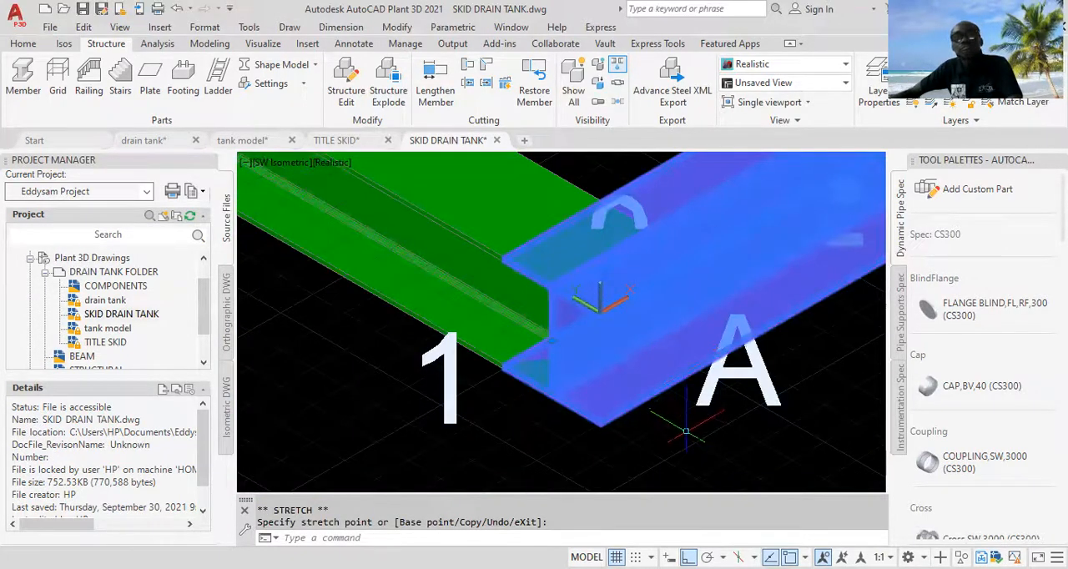
scroll(685, 431, "down", 2)
key("Escape")
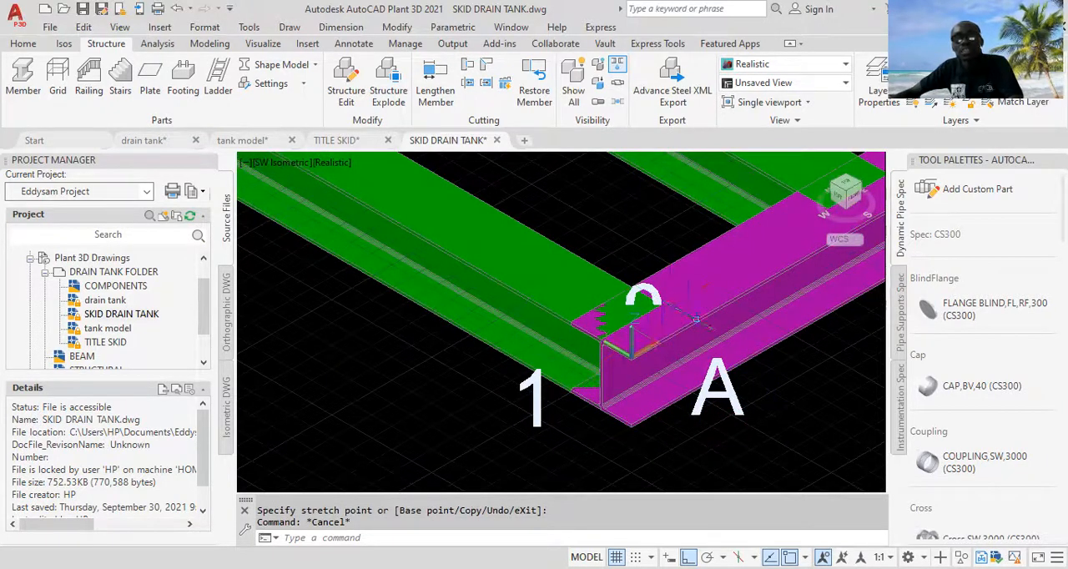
Step: Examine the joints where the green cross beams at A, B, C and D overlap the magenta side beams
scroll(672, 342, "down", 2)
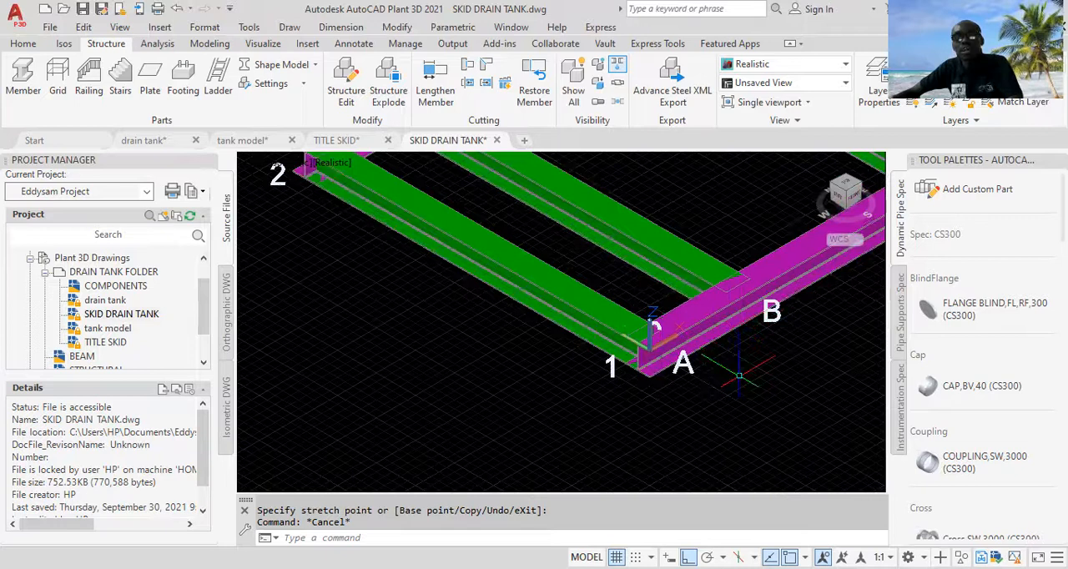
scroll(762, 393, "down", 4)
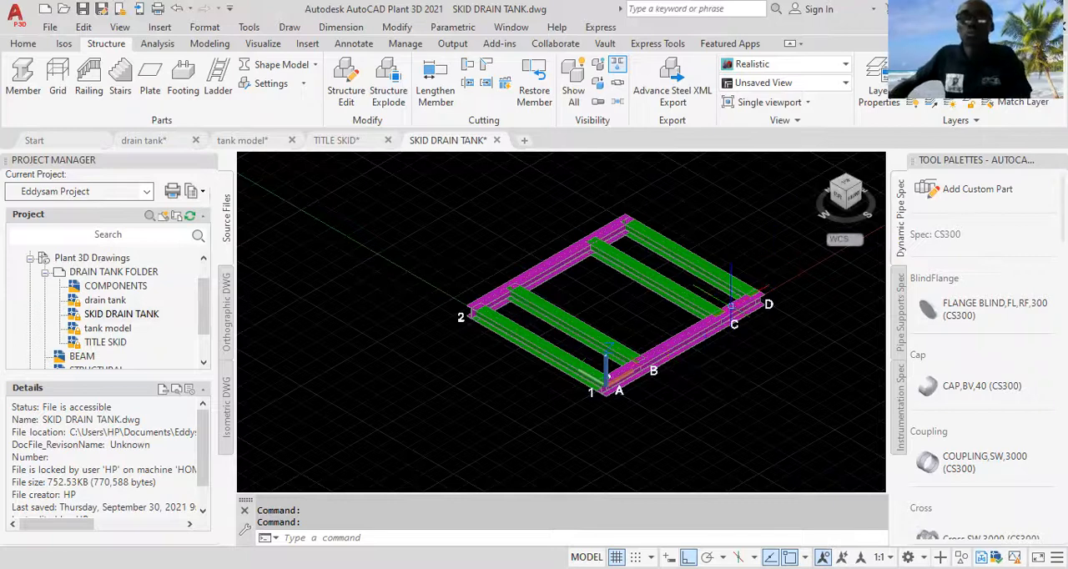
scroll(719, 309, "up", 5)
scroll(719, 309, "down", 4)
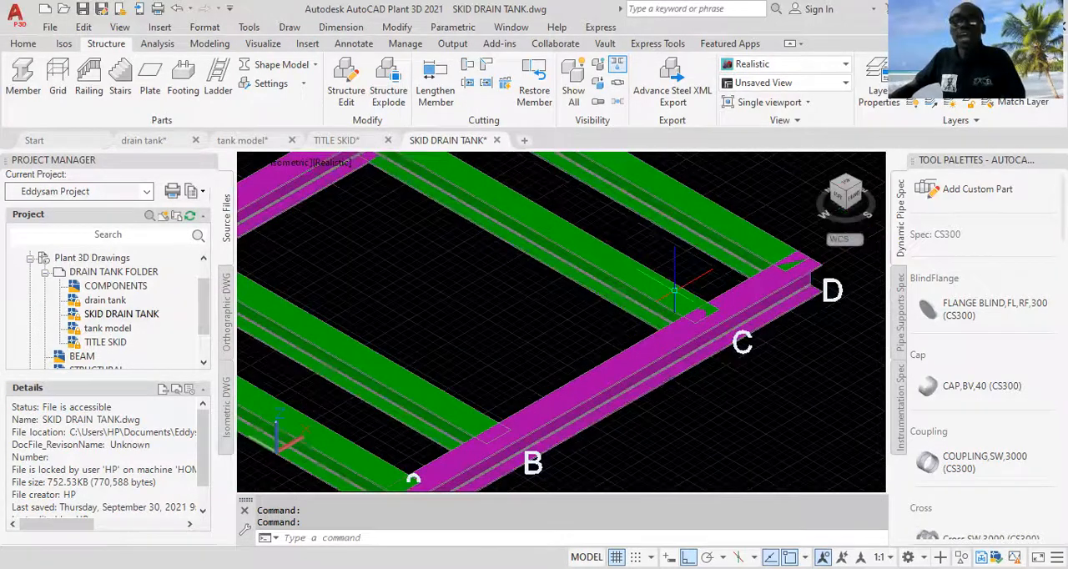
scroll(681, 291, "up", 3)
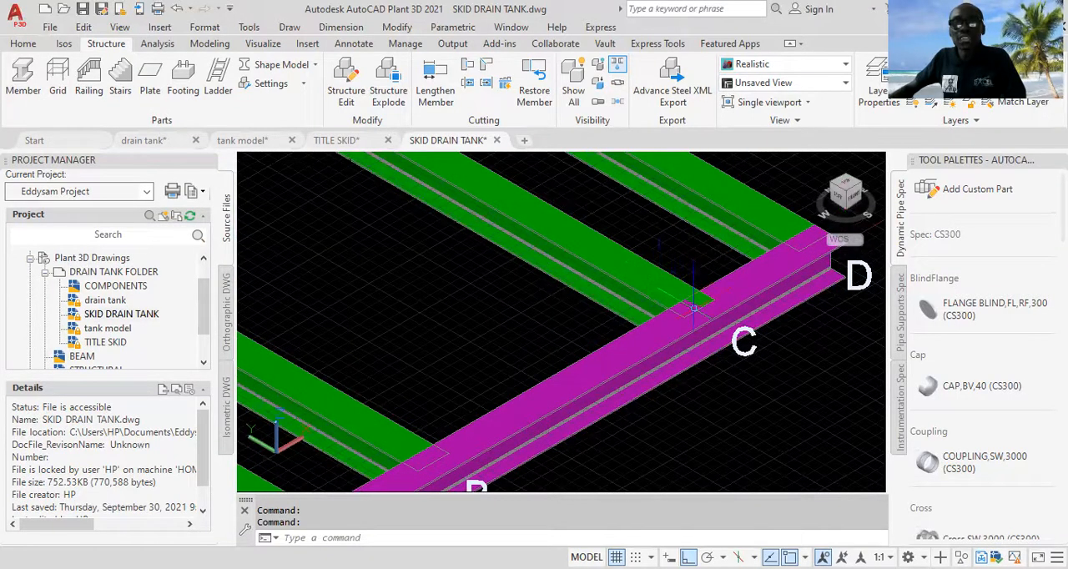
scroll(680, 294, "up", 2)
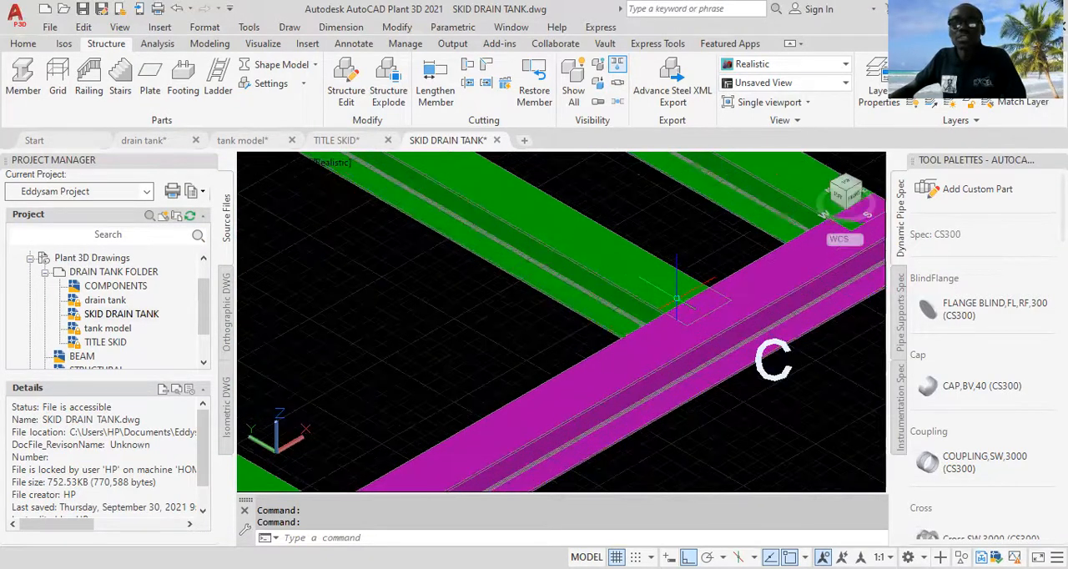
scroll(679, 293, "down", 3)
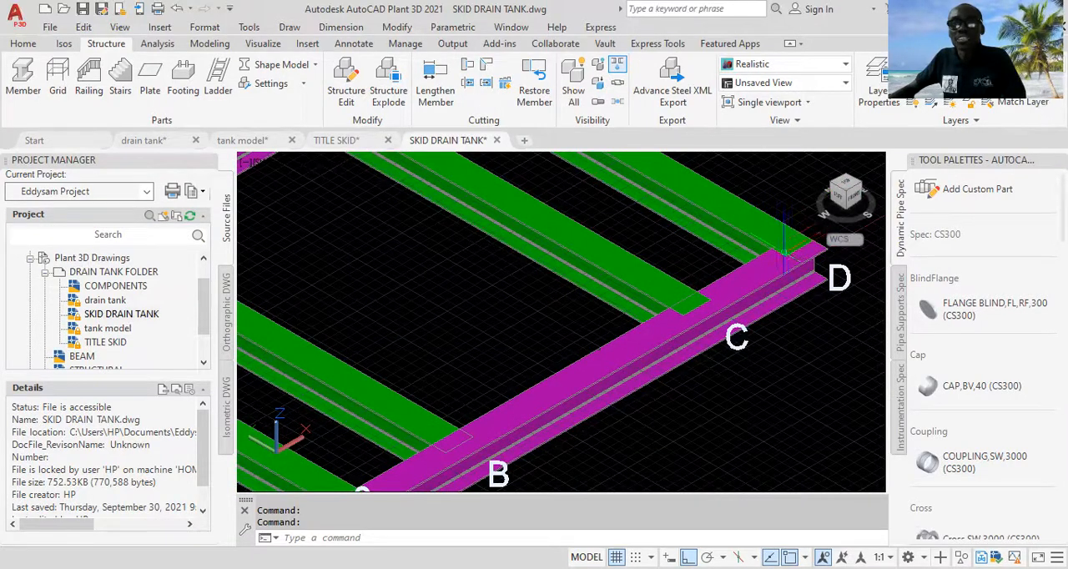
scroll(775, 250, "up", 2)
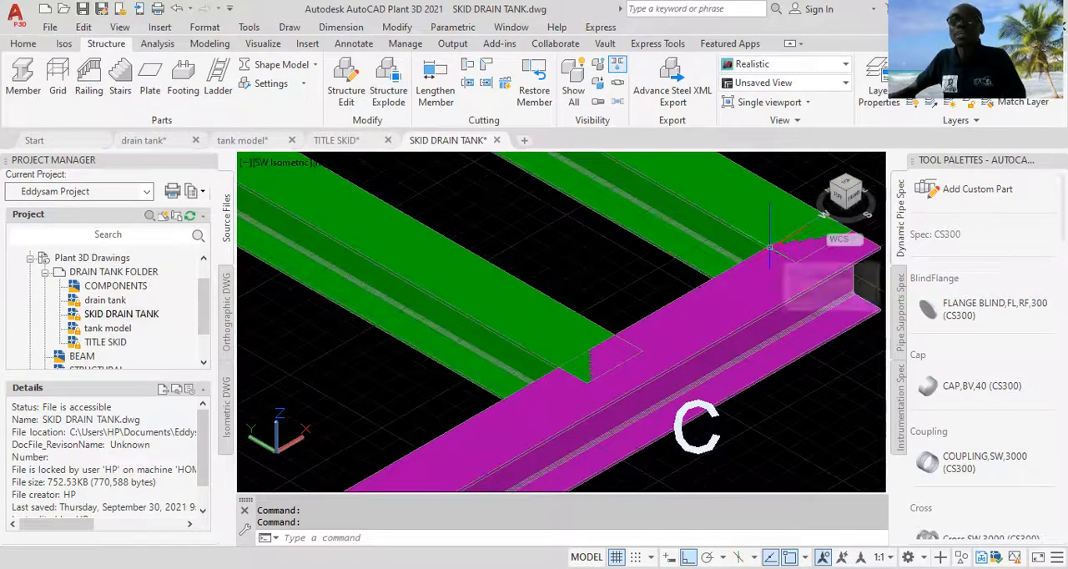
scroll(768, 247, "down", 3)
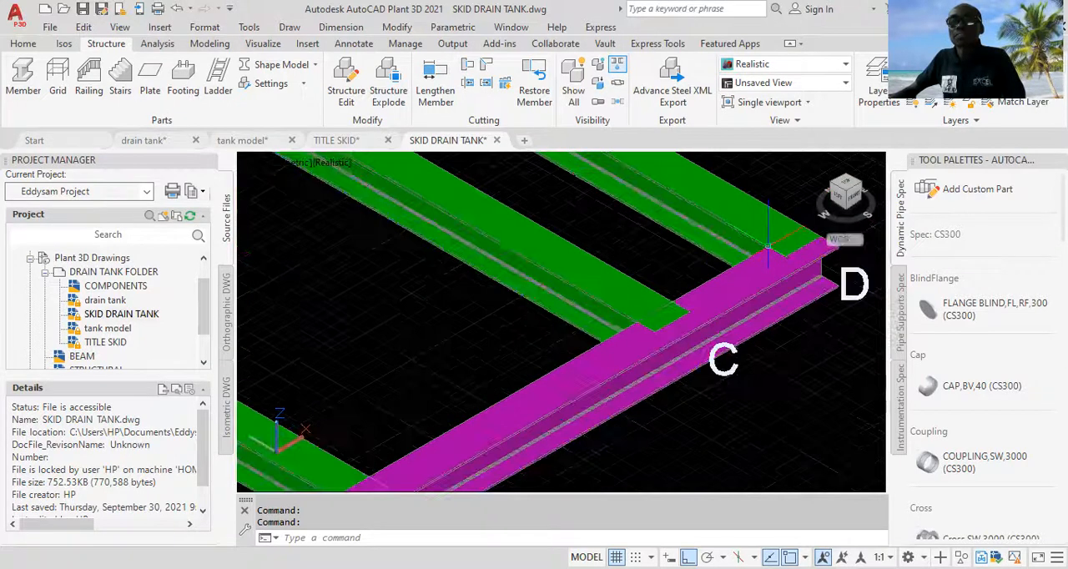
scroll(629, 308, "down", 4)
scroll(592, 342, "up", 3)
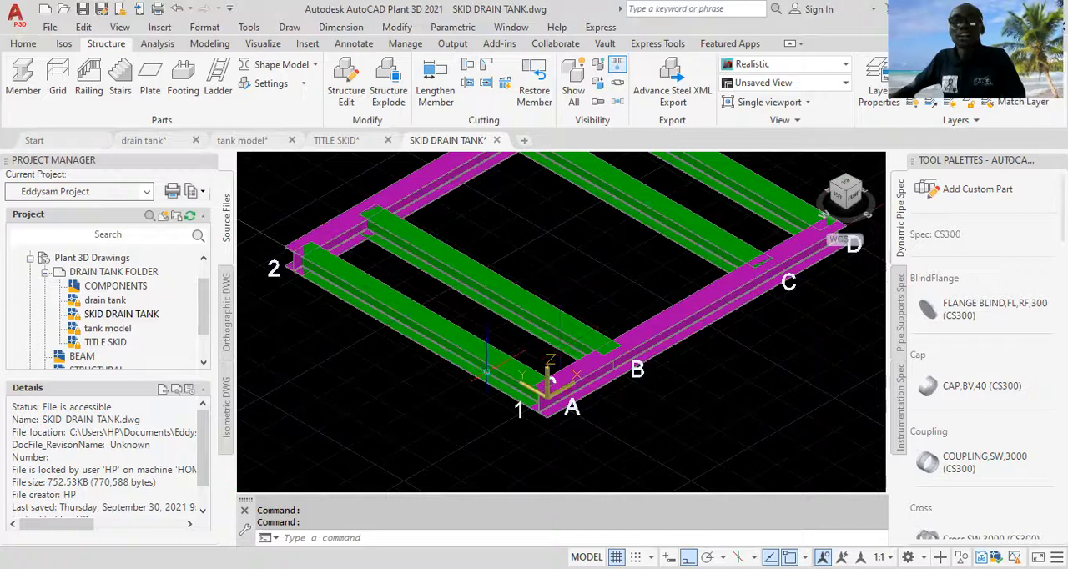
scroll(501, 359, "up", 2)
scroll(534, 354, "down", 2)
scroll(538, 354, "down", 2)
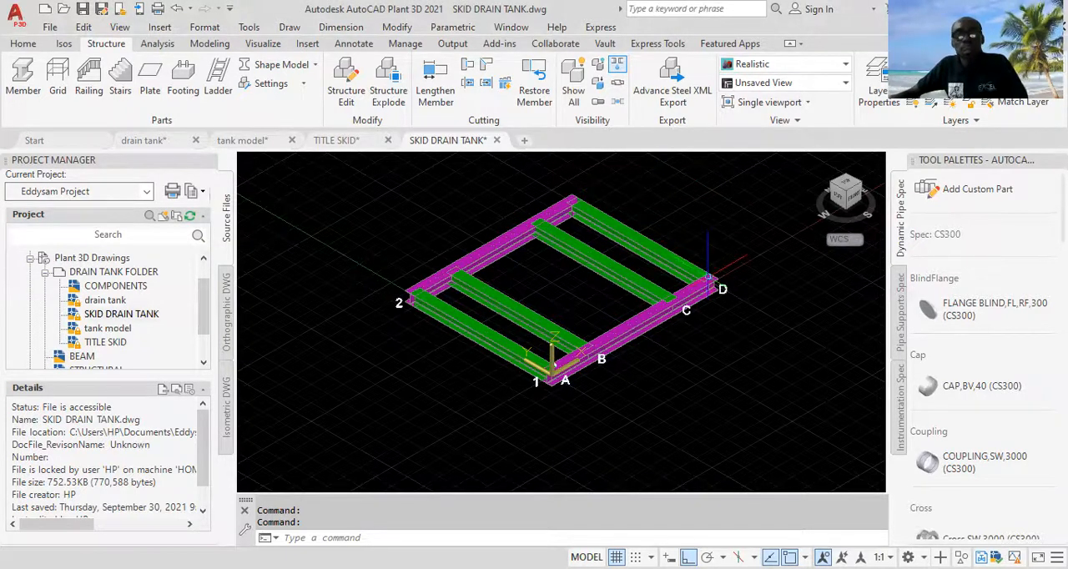
scroll(709, 275, "up", 3)
scroll(690, 271, "down", 3)
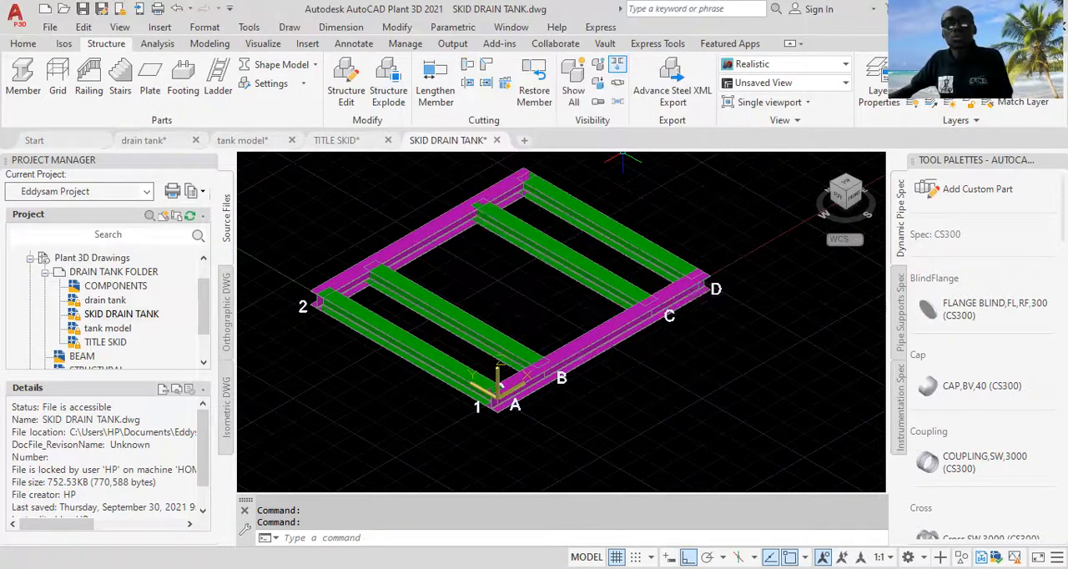
Step: Cut the green cross beam at D back against the magenta beam on grid line 1 as the limiting member
scroll(657, 322, "up", 2)
middle_click_drag(705, 277, 670, 325)
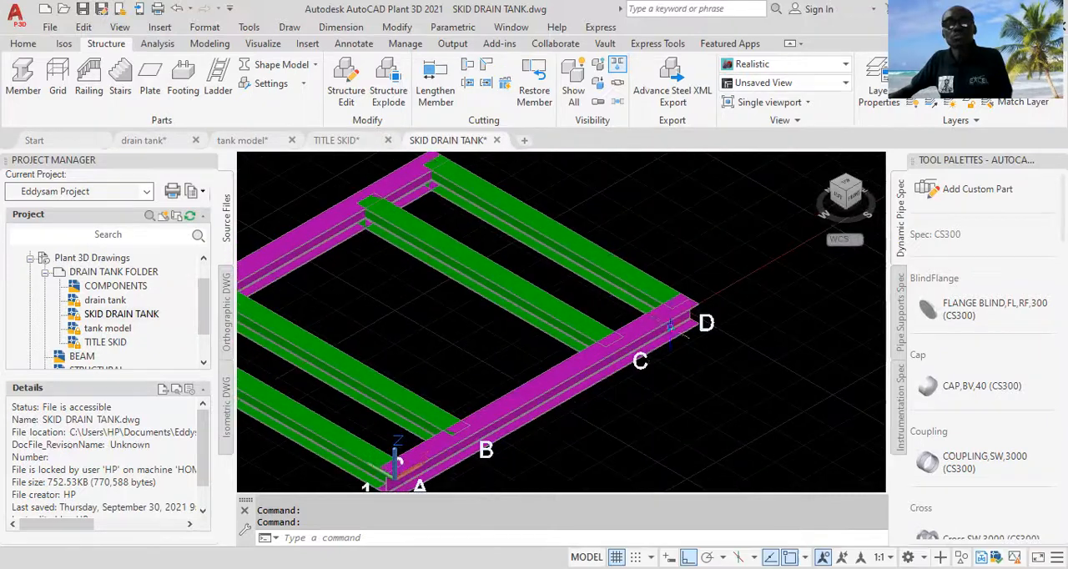
scroll(671, 324, "up", 2)
scroll(682, 289, "up", 2)
middle_click_drag(751, 284, 715, 287)
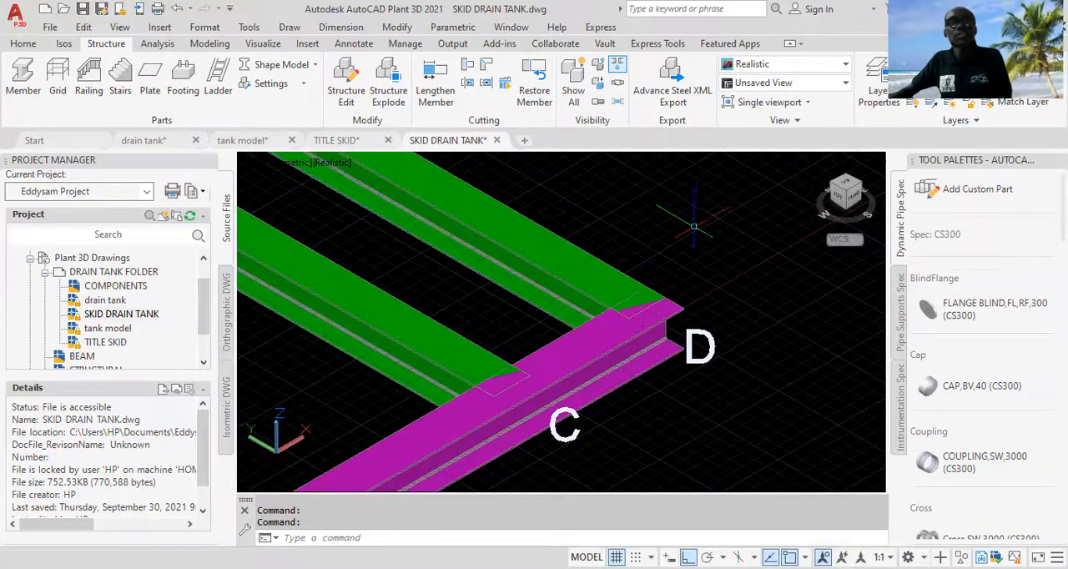
left_click(467, 66)
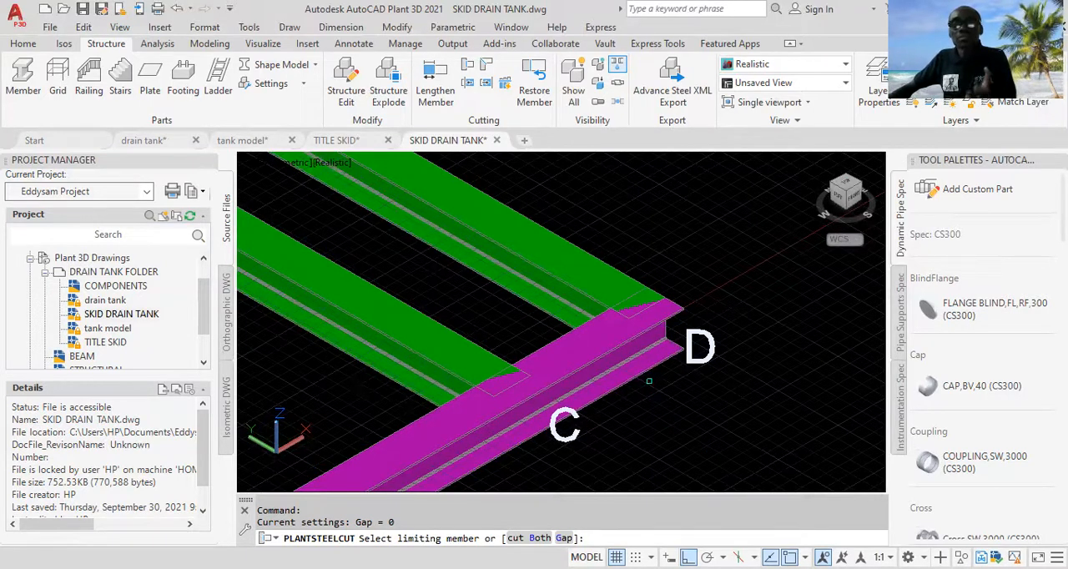
left_click(601, 350)
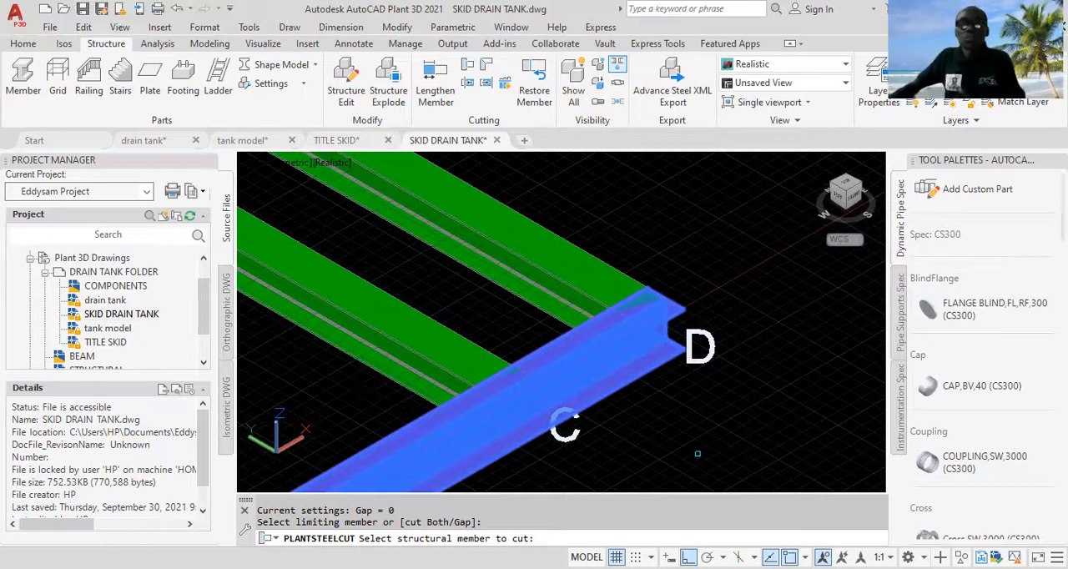
left_click(586, 275)
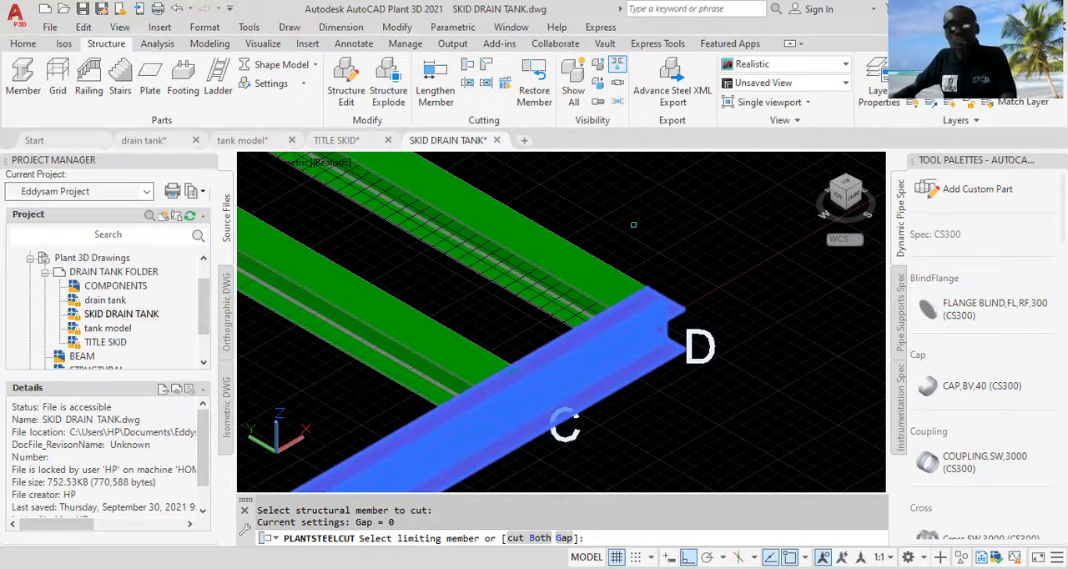
key("Escape")
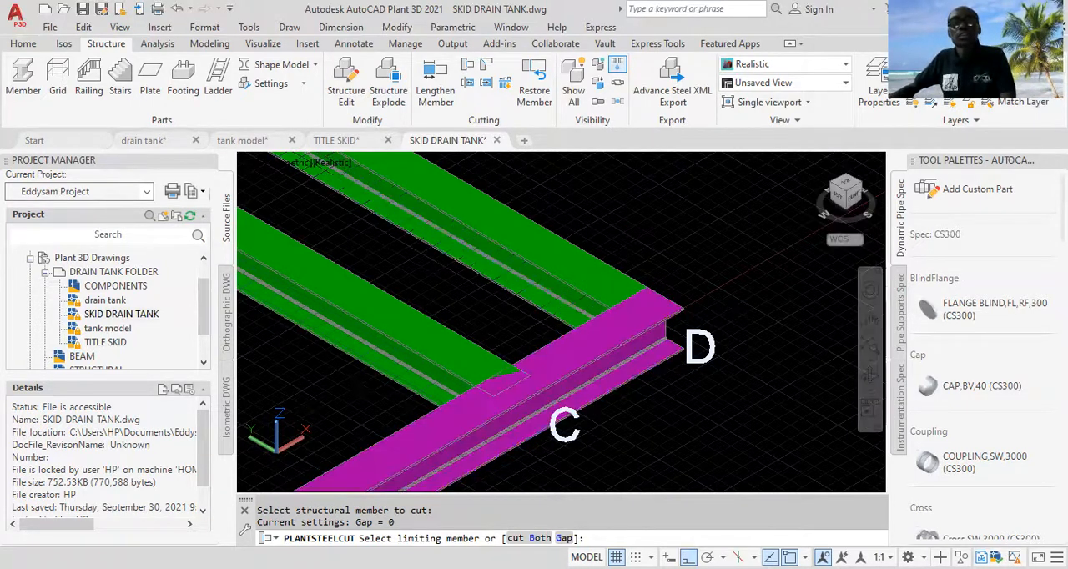
key("Escape")
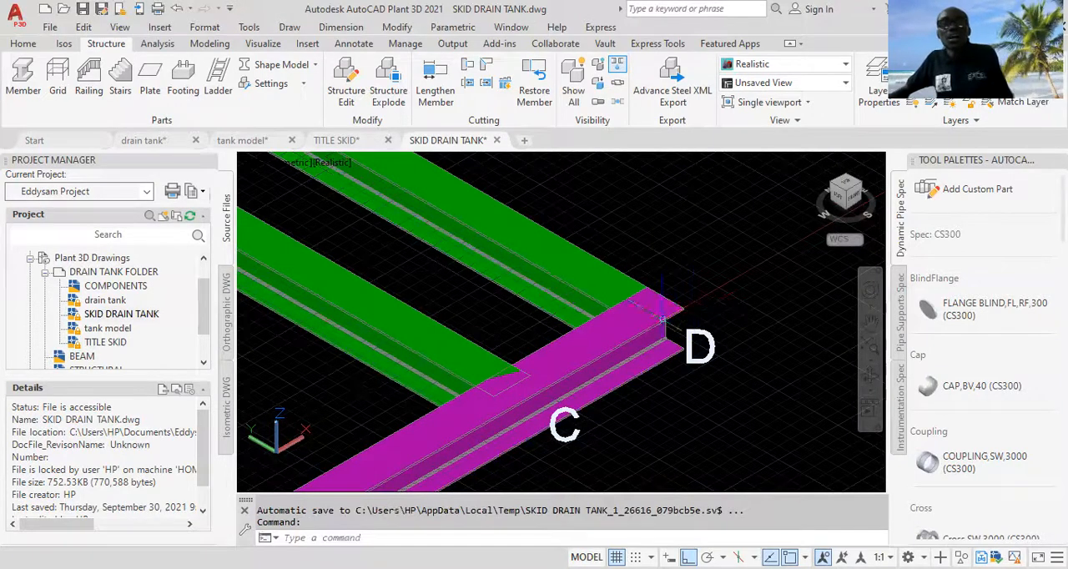
Step: Cut the green cross beam at C back against the magenta beam on grid line 1
scroll(648, 284, "up", 1)
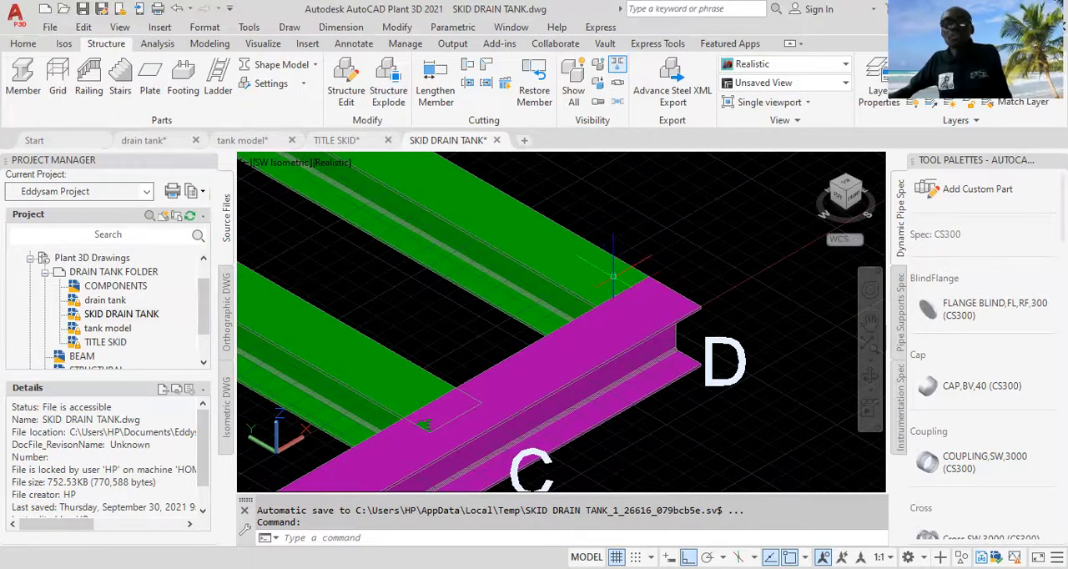
scroll(608, 272, "down", 2)
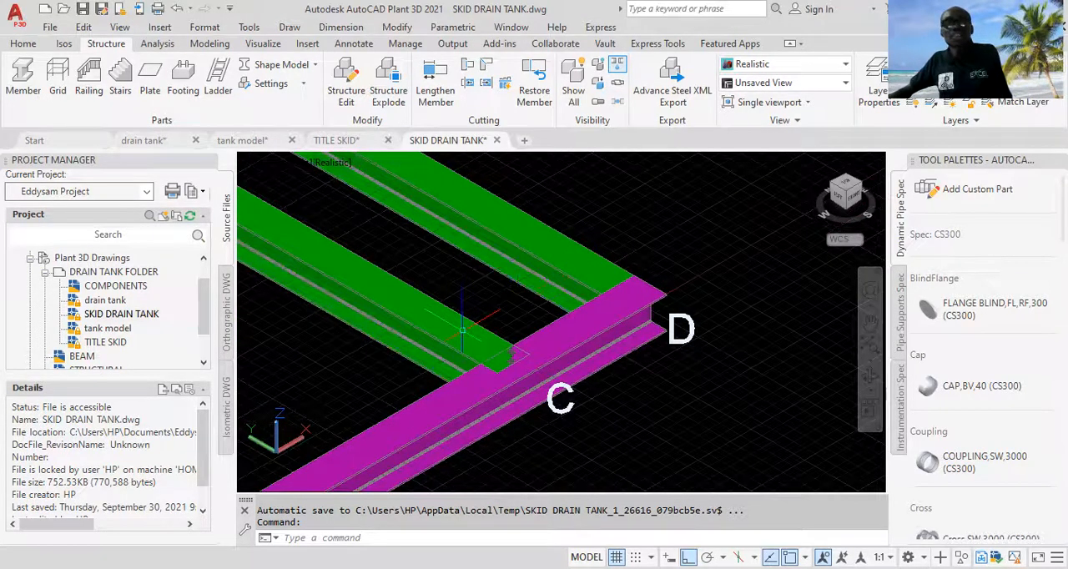
scroll(465, 331, "down", 3)
middle_click_drag(442, 335, 561, 308)
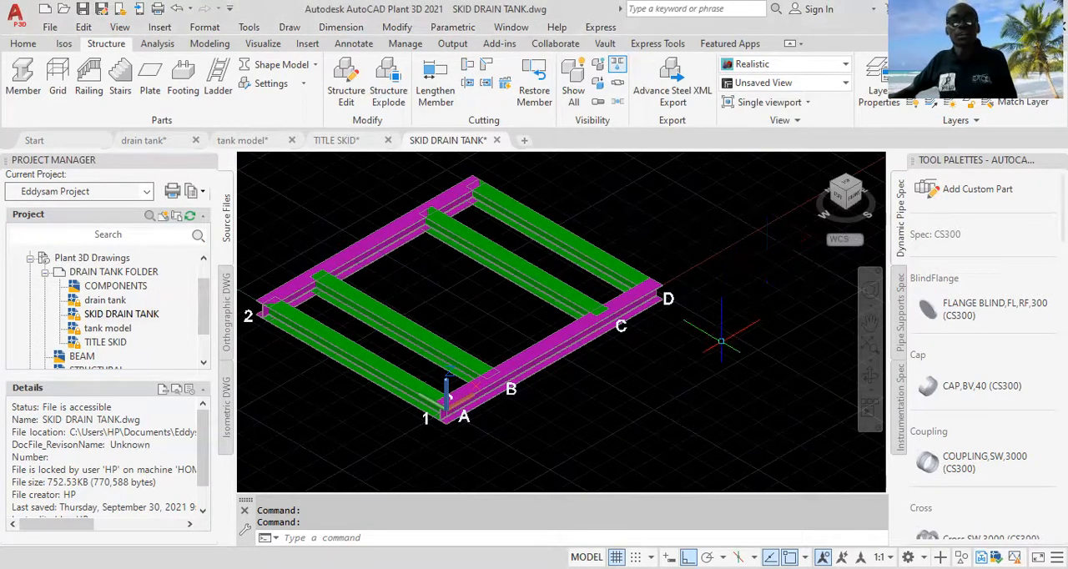
left_click(468, 65)
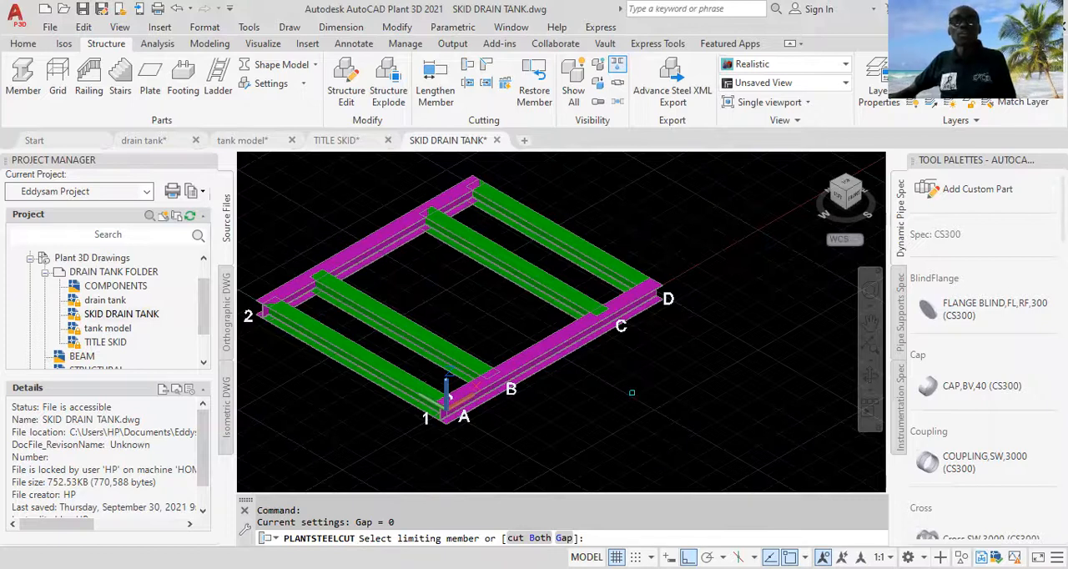
left_click(557, 333)
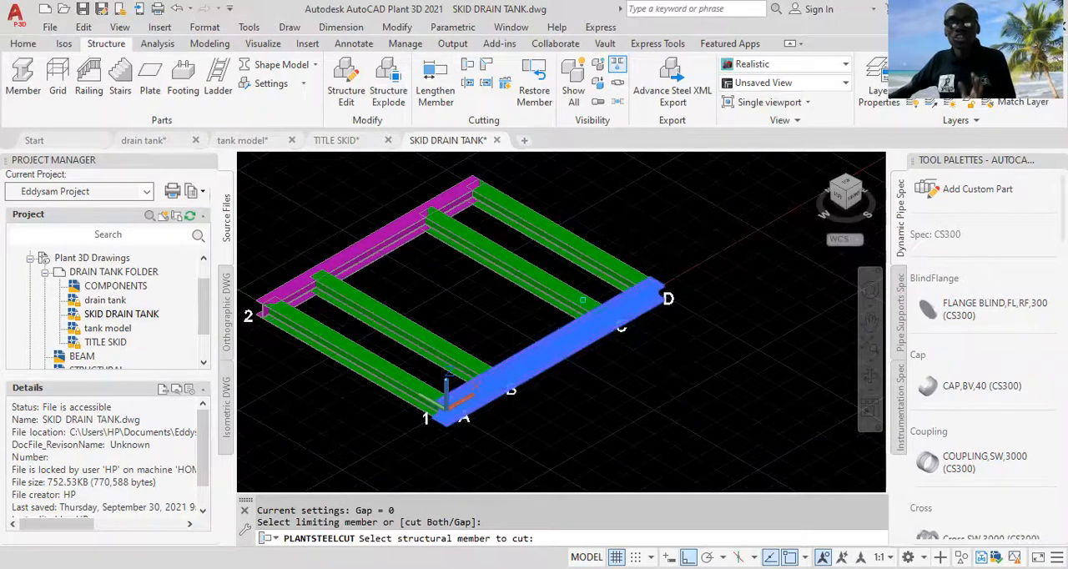
left_click(581, 298)
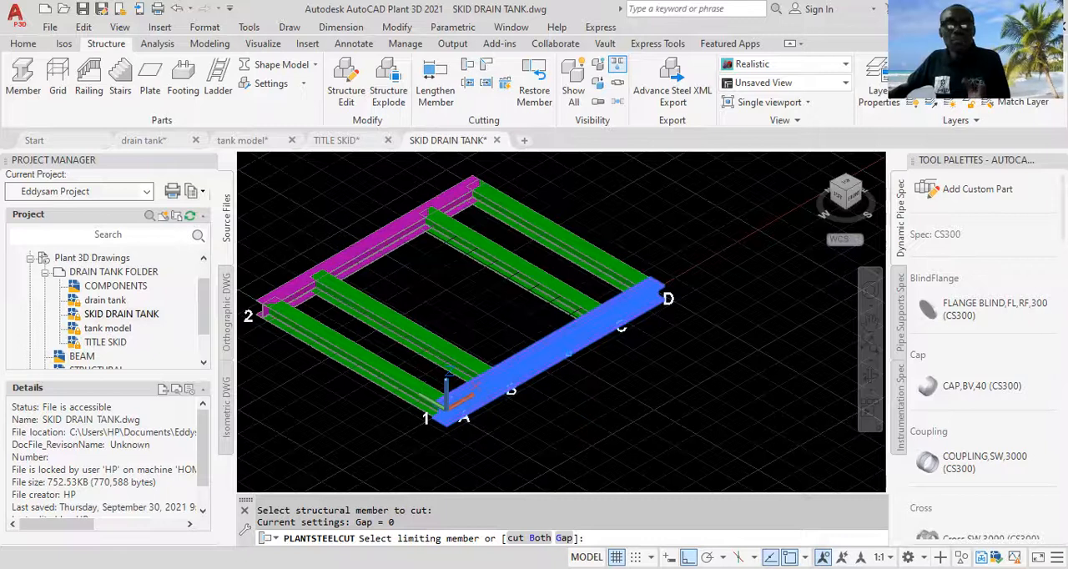
Step: Cut the green cross beams at B and A back against the magenta beam on grid line 1
left_click(563, 344)
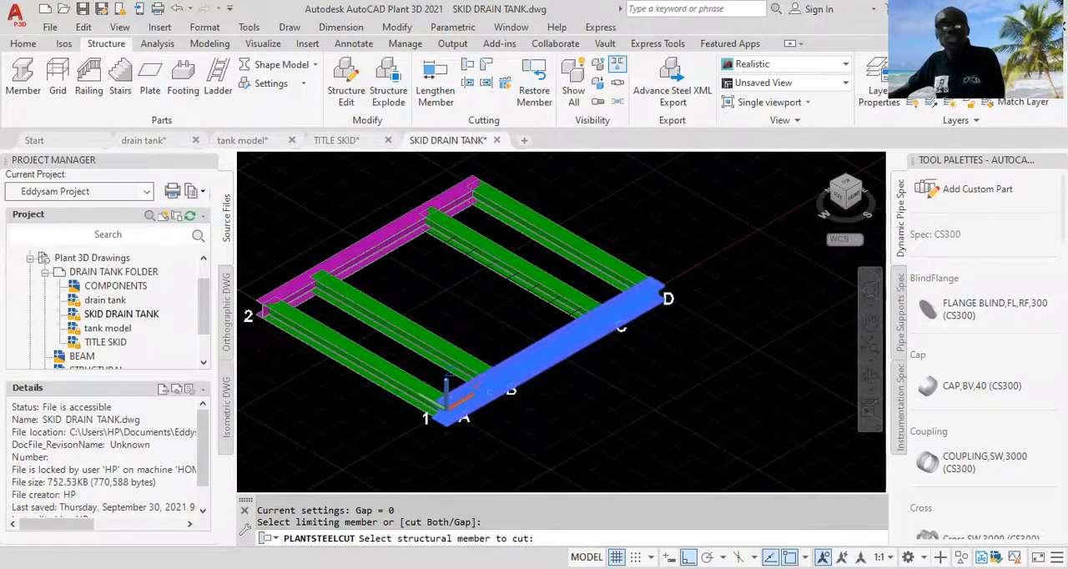
left_click(456, 352)
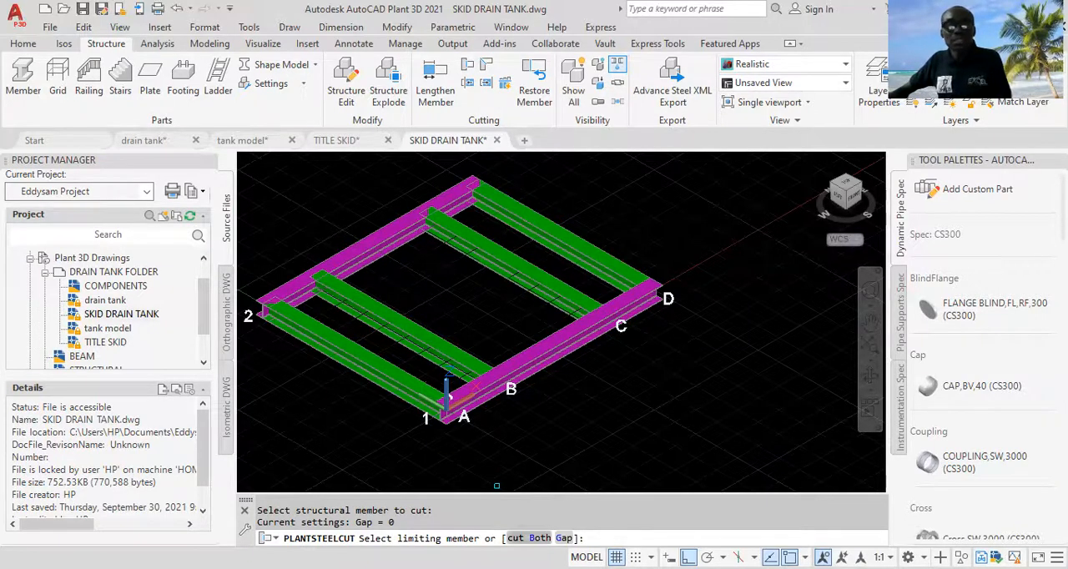
left_click(548, 350)
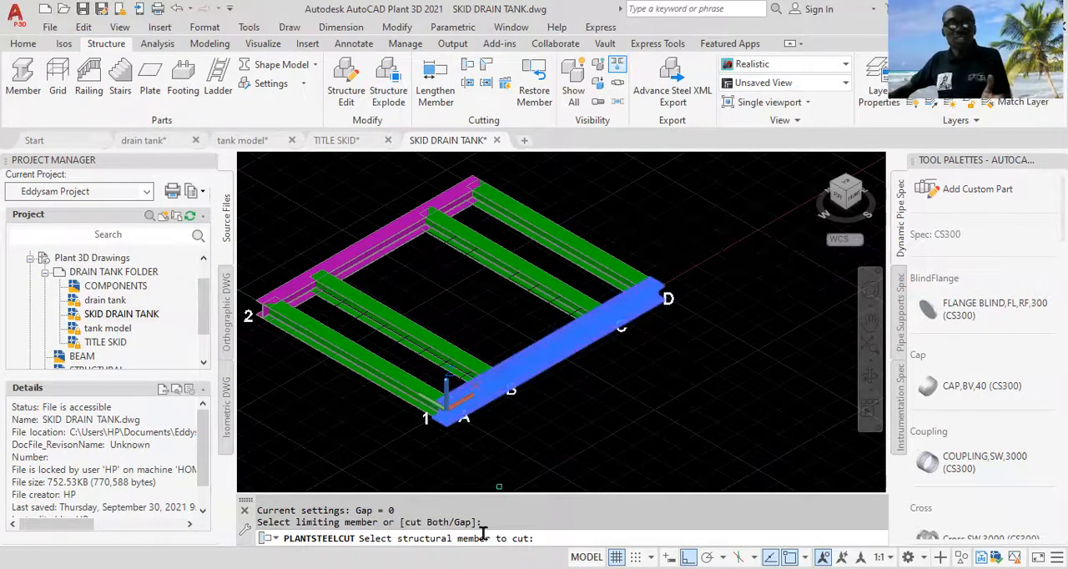
left_click(405, 391)
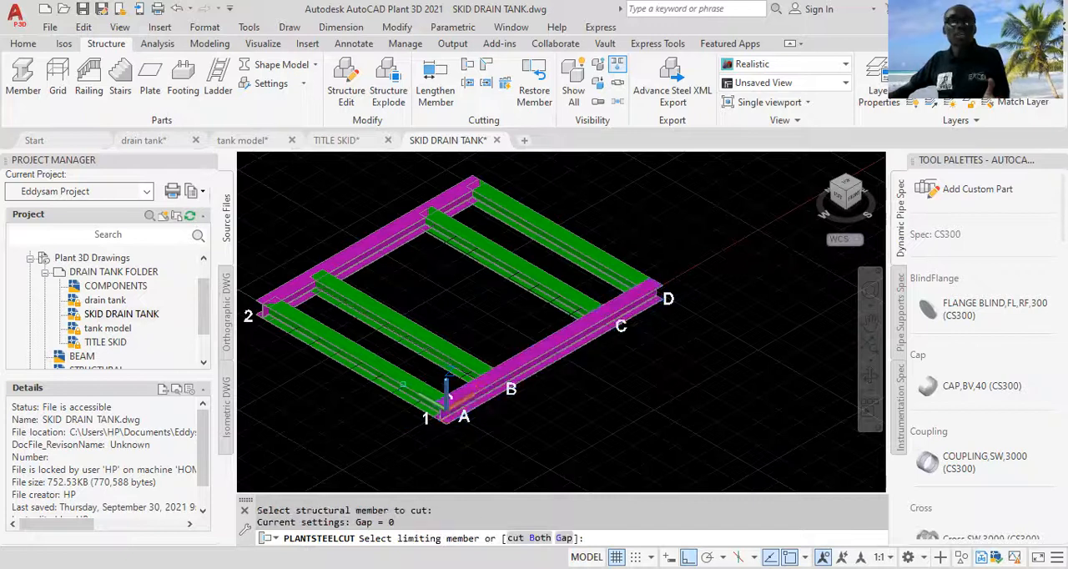
Step: Cut the green cross beam at D back against the magenta beam on grid line 2 and end the cut command
scroll(486, 408, "up", 3)
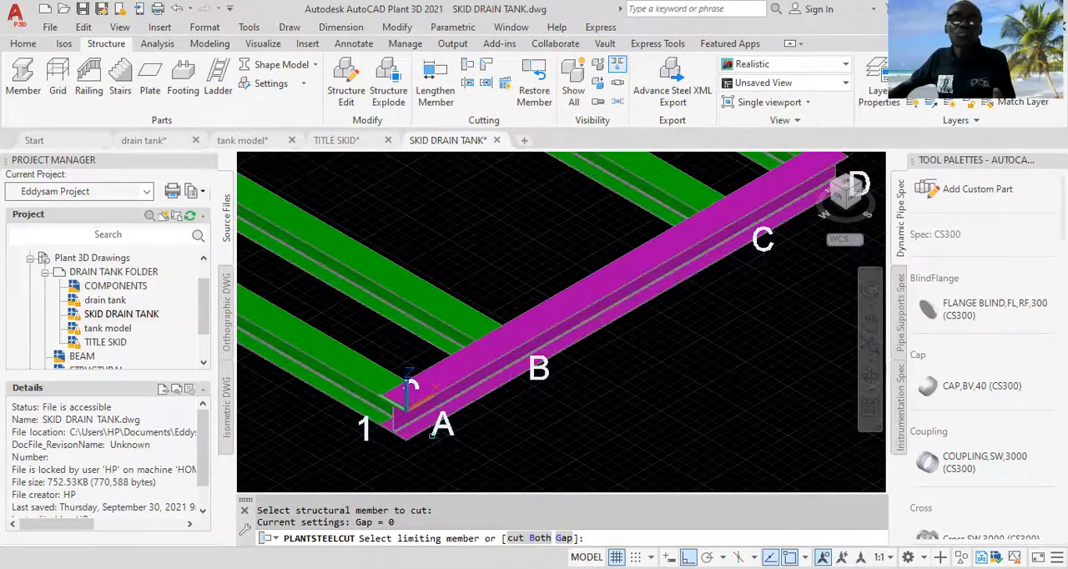
scroll(432, 433, "down", 2)
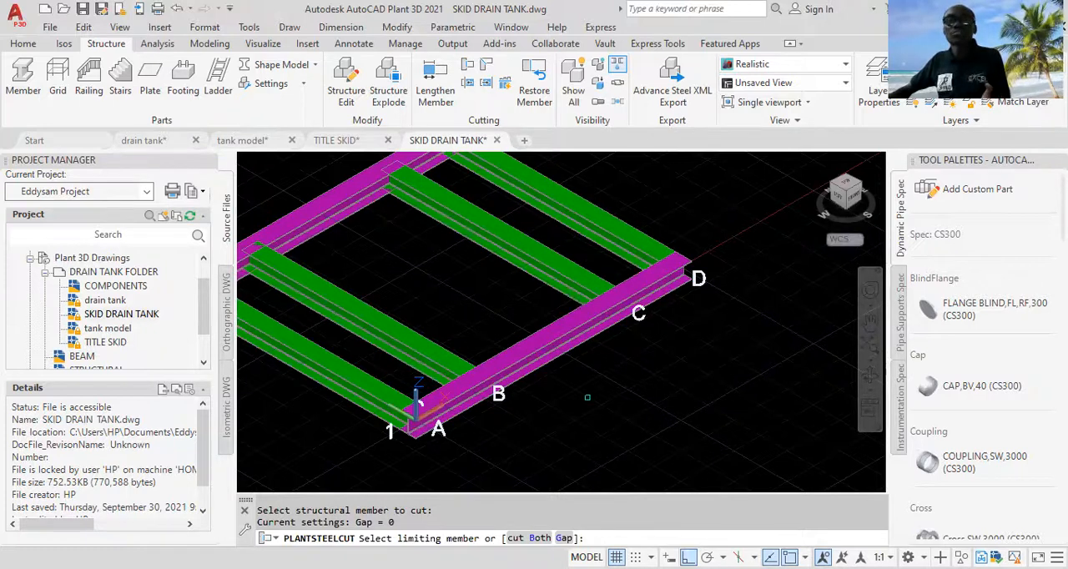
scroll(587, 393, "down", 2)
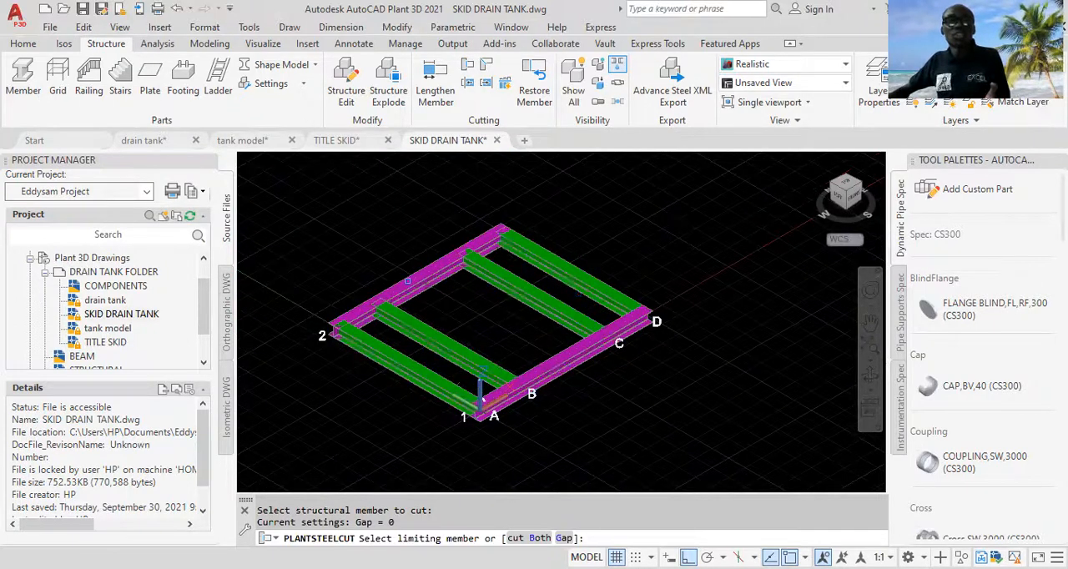
middle_click_drag(608, 219, 744, 258)
scroll(694, 265, "up", 2)
scroll(543, 340, "up", 2)
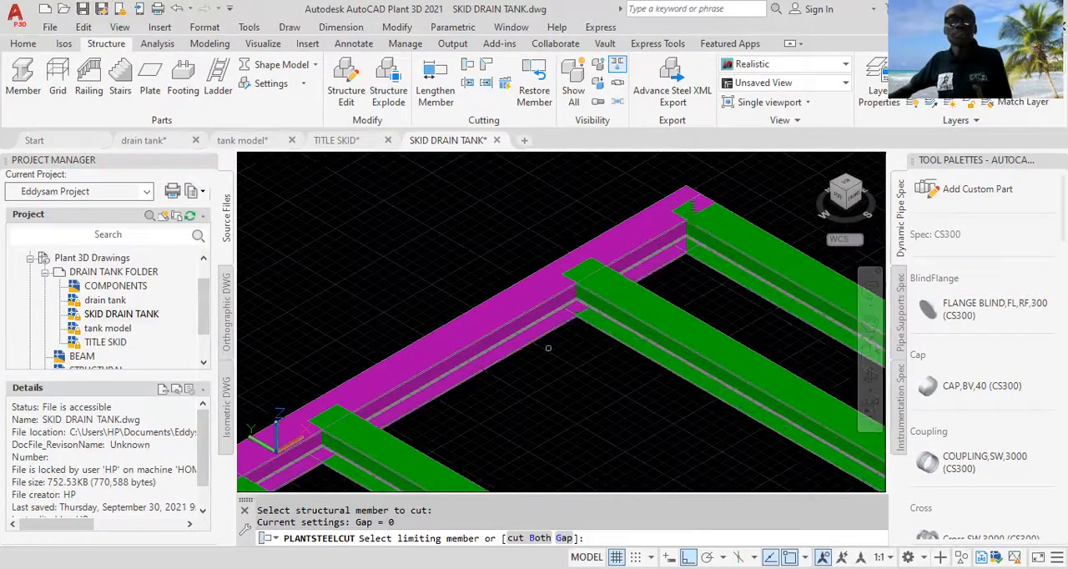
scroll(549, 348, "down", 3)
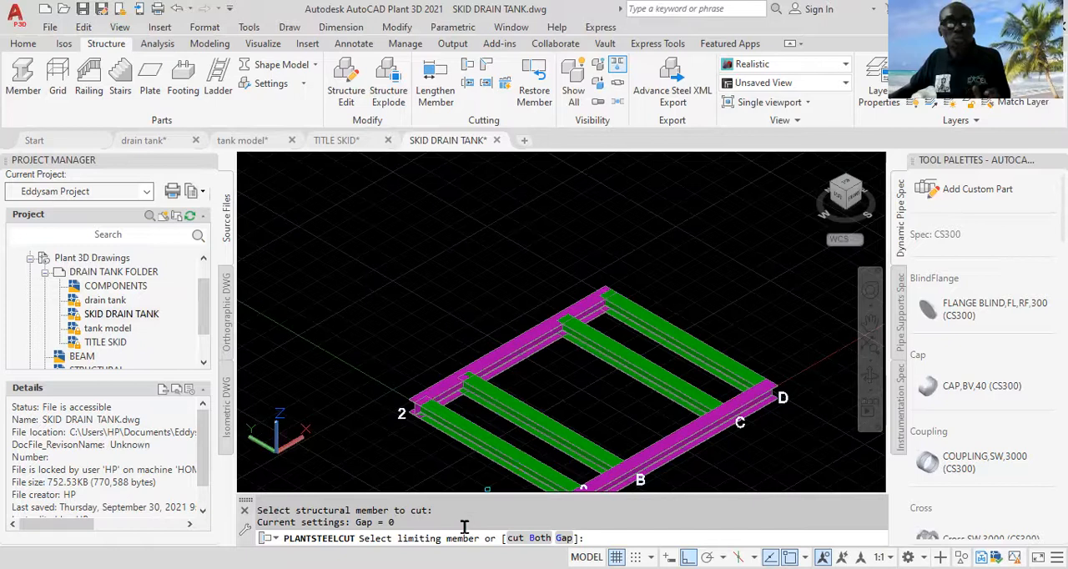
left_click(528, 341)
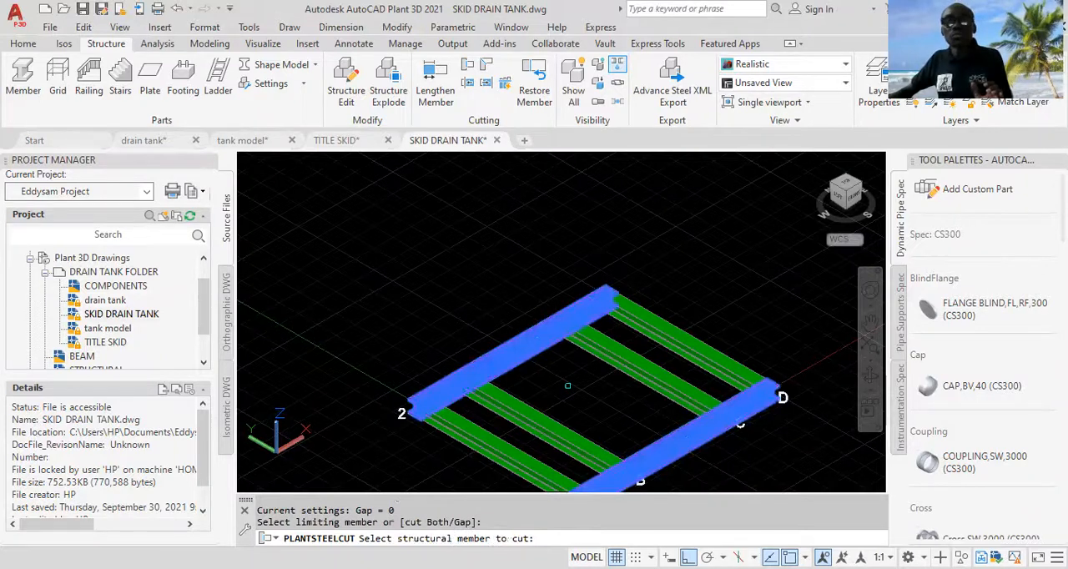
left_click(631, 313)
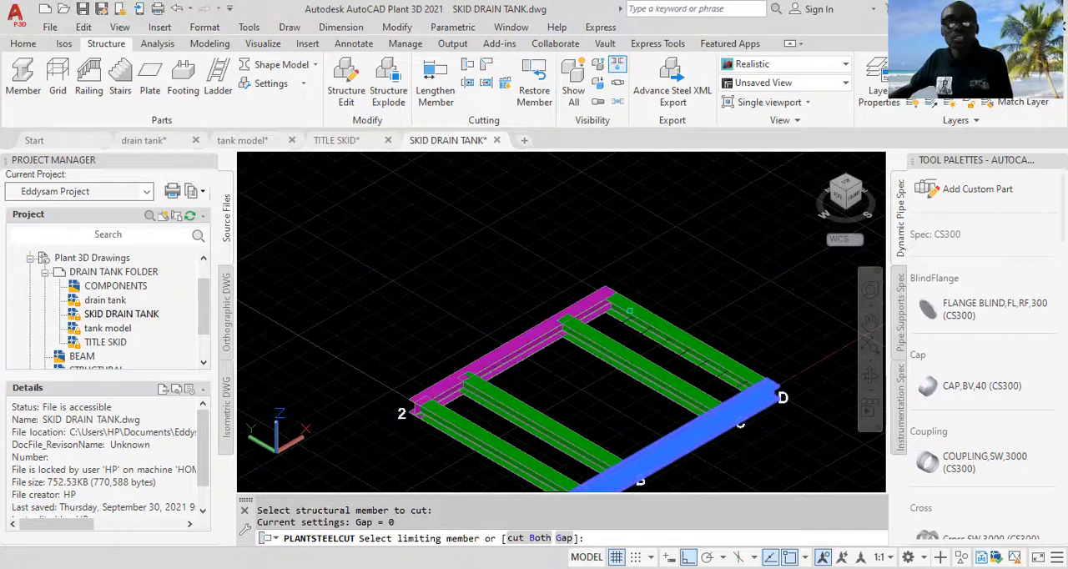
middle_click_drag(601, 324, 648, 278)
scroll(648, 278, "up", 2)
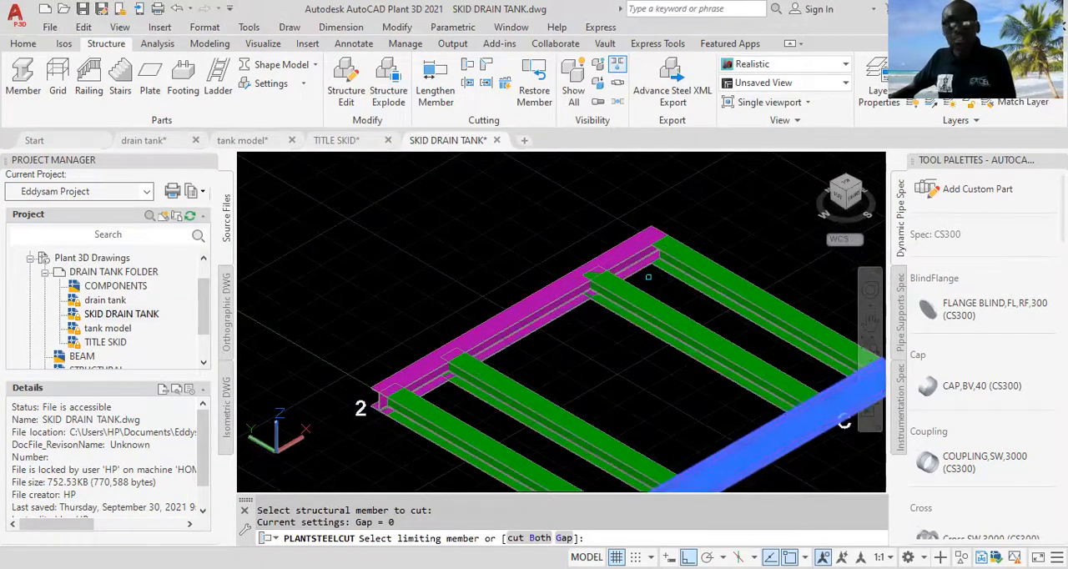
key("Escape")
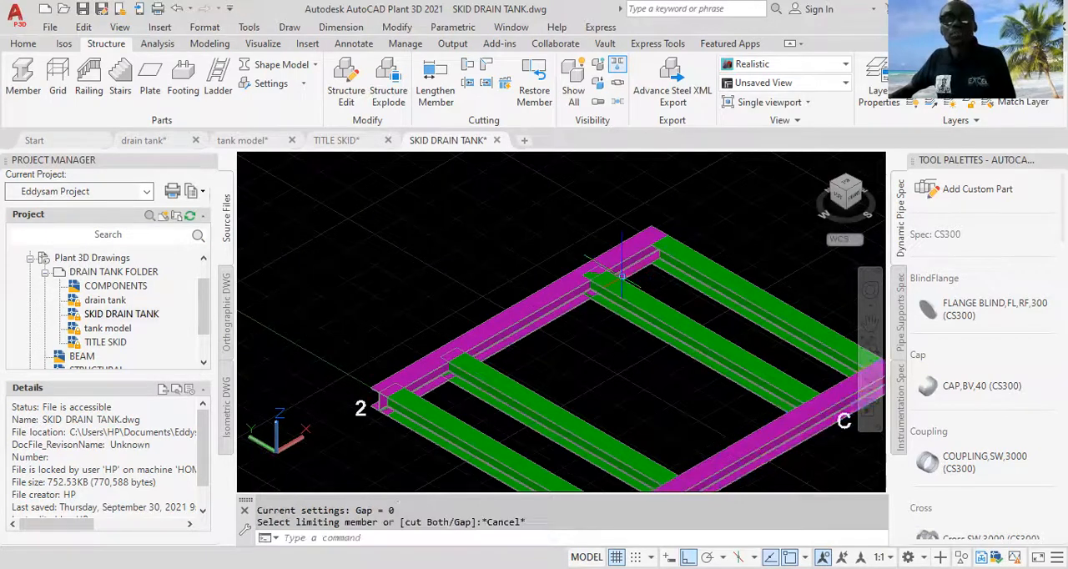
Step: Cut the green cross beams at C and B back against the magenta beam on grid line 2 as the limiting member
scroll(659, 279, "down", 3)
scroll(678, 284, "up", 2)
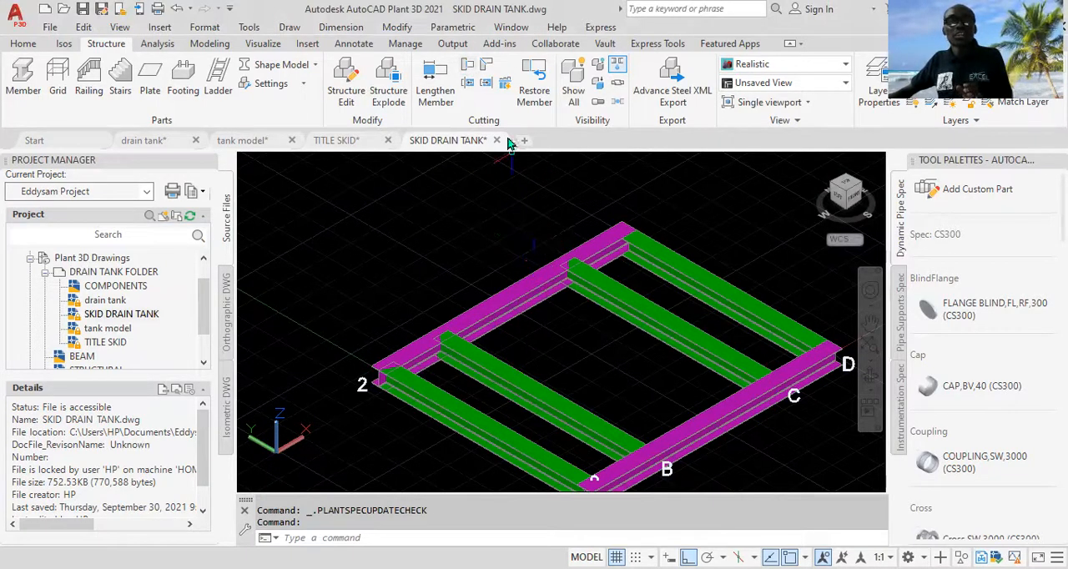
left_click(466, 70)
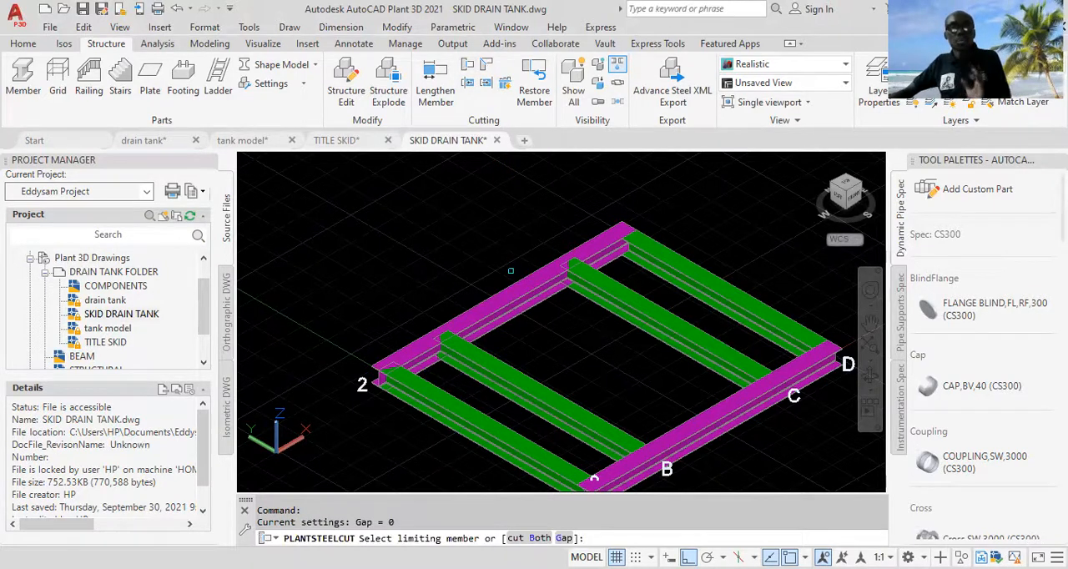
left_click(531, 285)
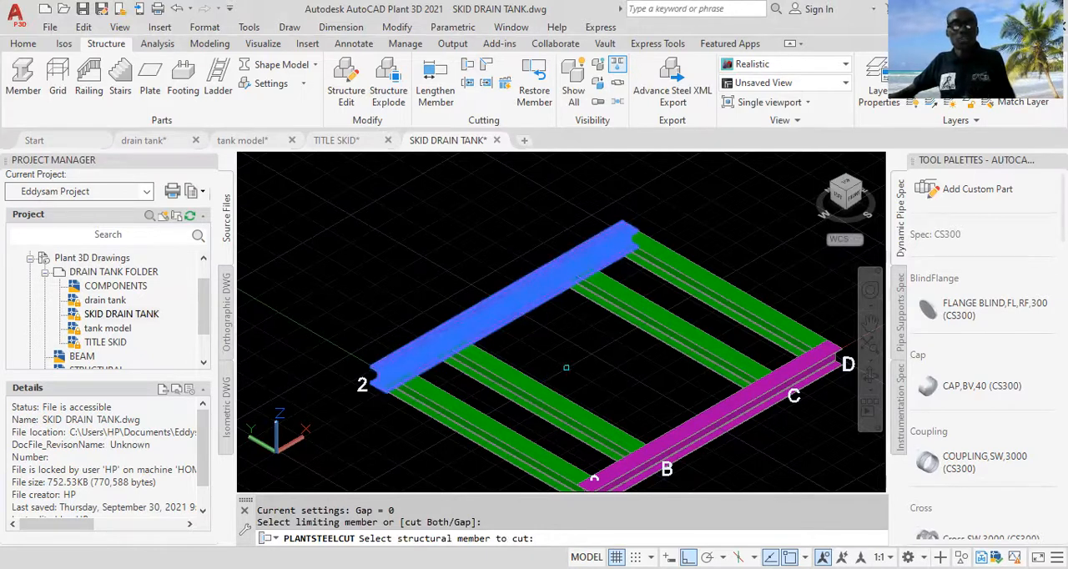
left_click(627, 296)
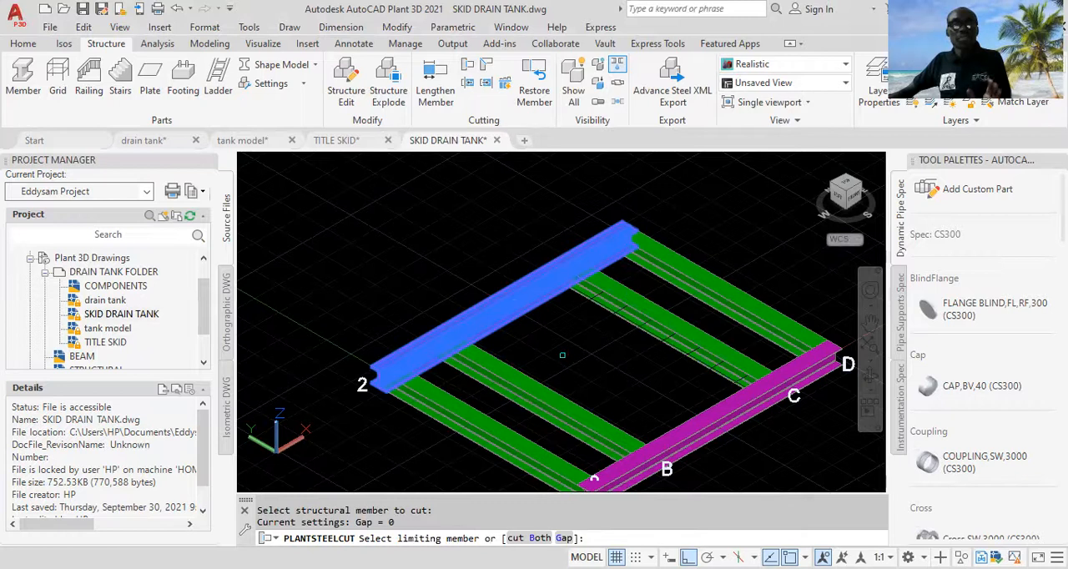
left_click(514, 297)
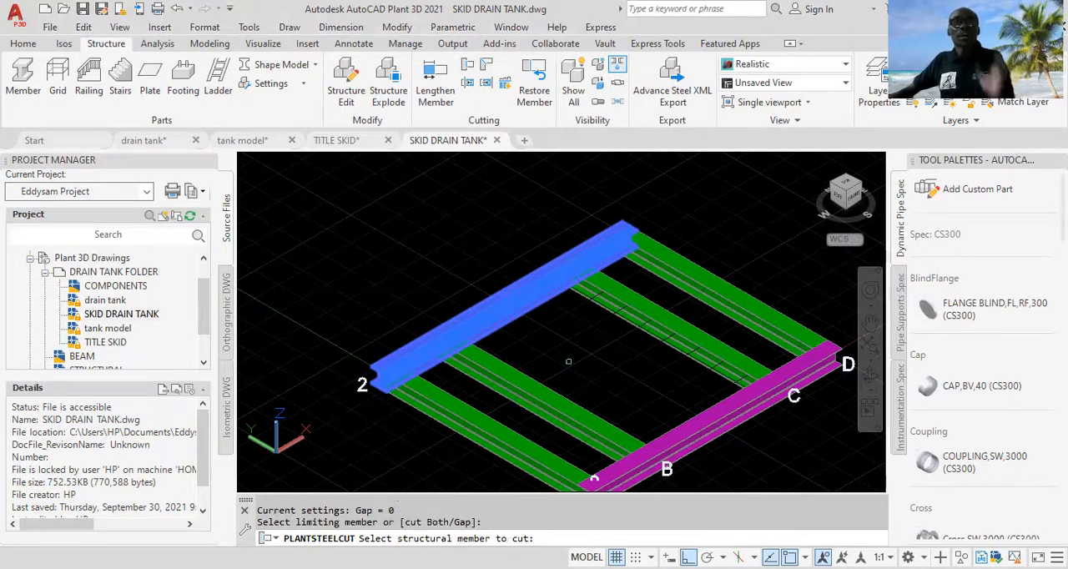
left_click(528, 392)
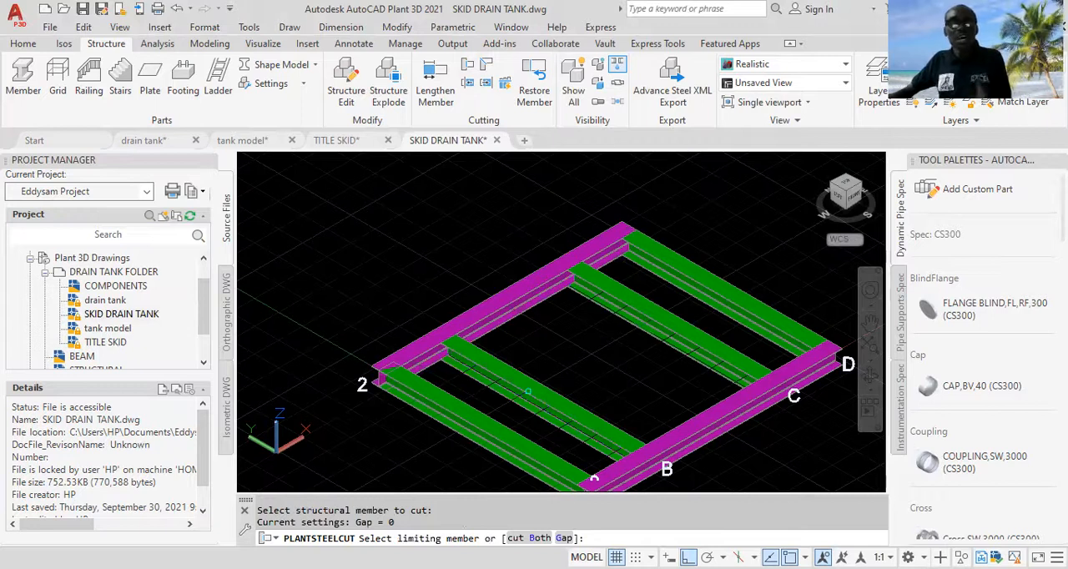
Step: Cut the green cross beam at A back against the magenta beam on grid line 2 and end the cut command
left_click(488, 303)
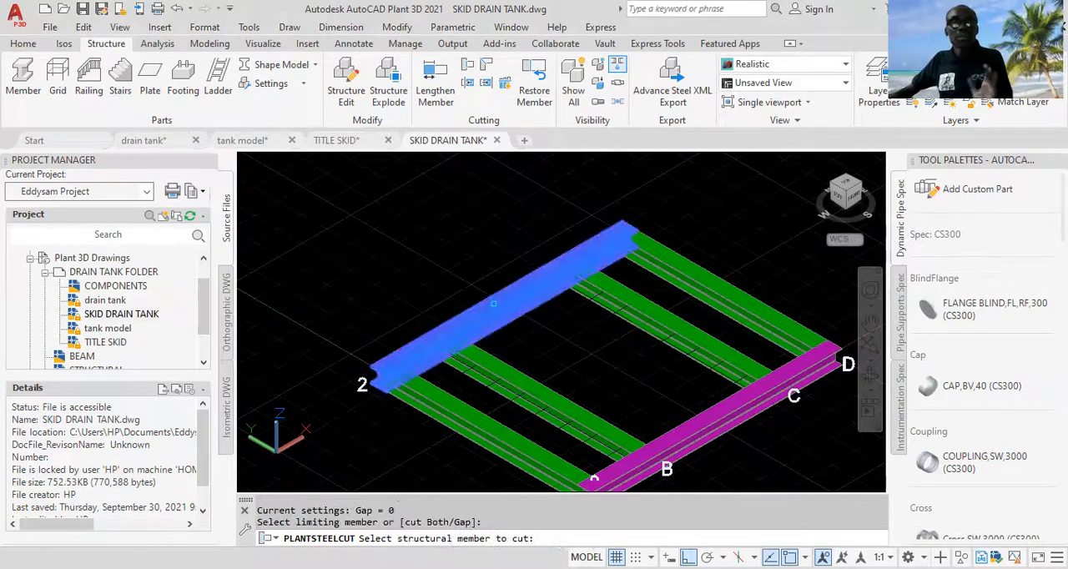
left_click(463, 414)
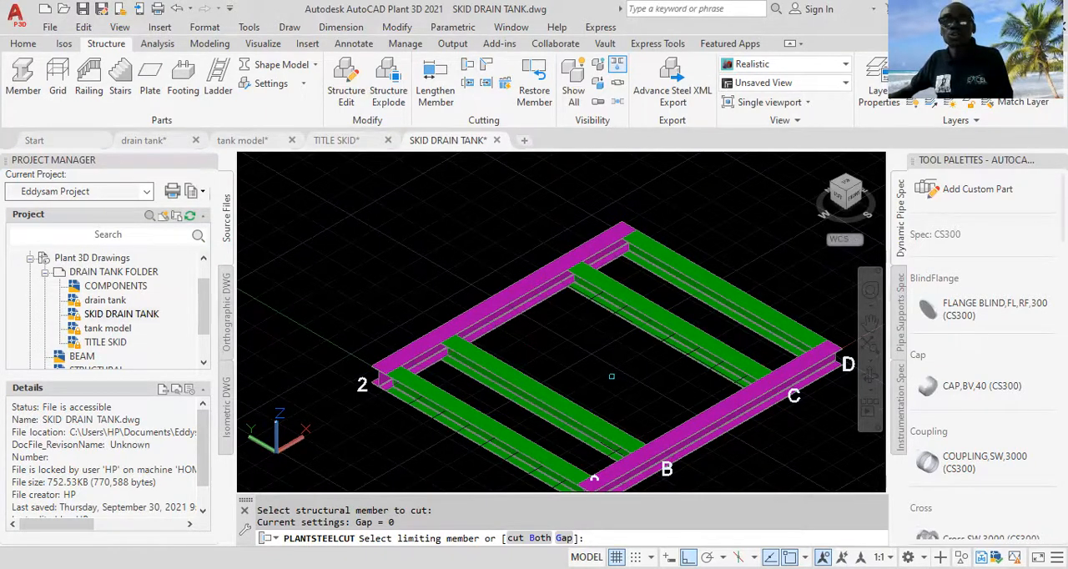
key("Escape")
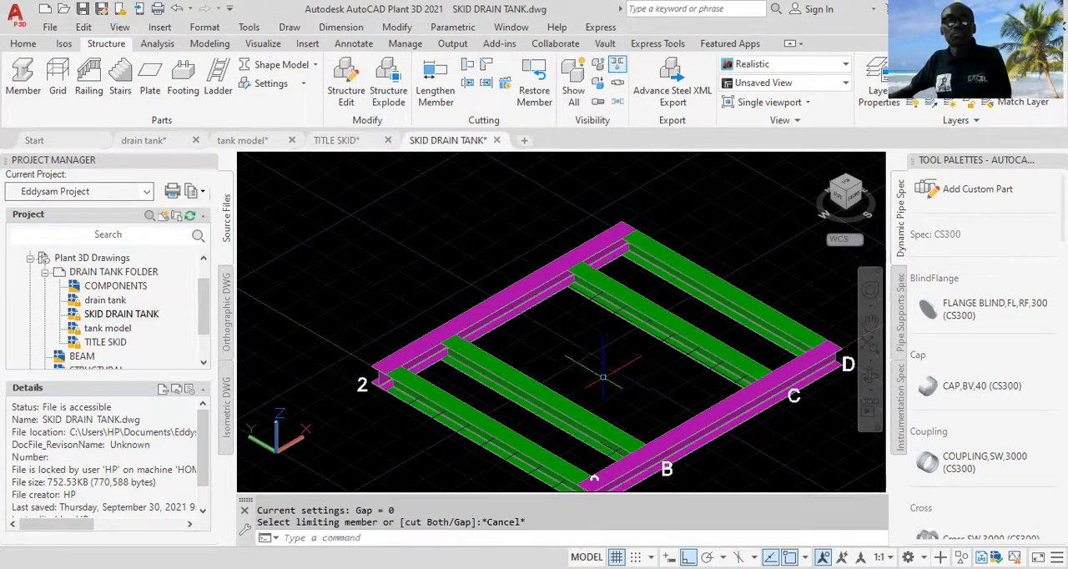
key("Escape")
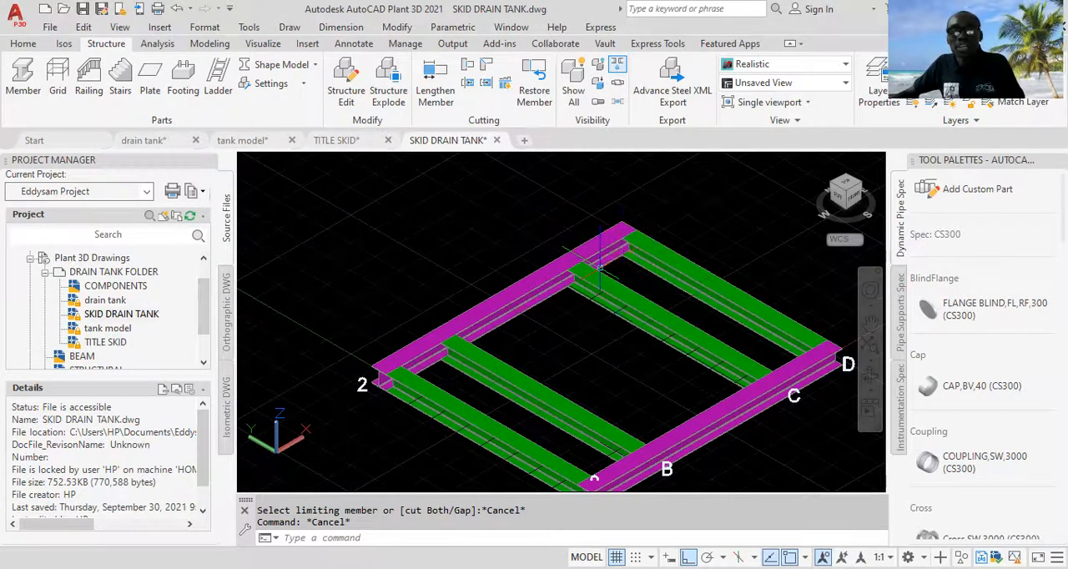
scroll(494, 338, "up", 2)
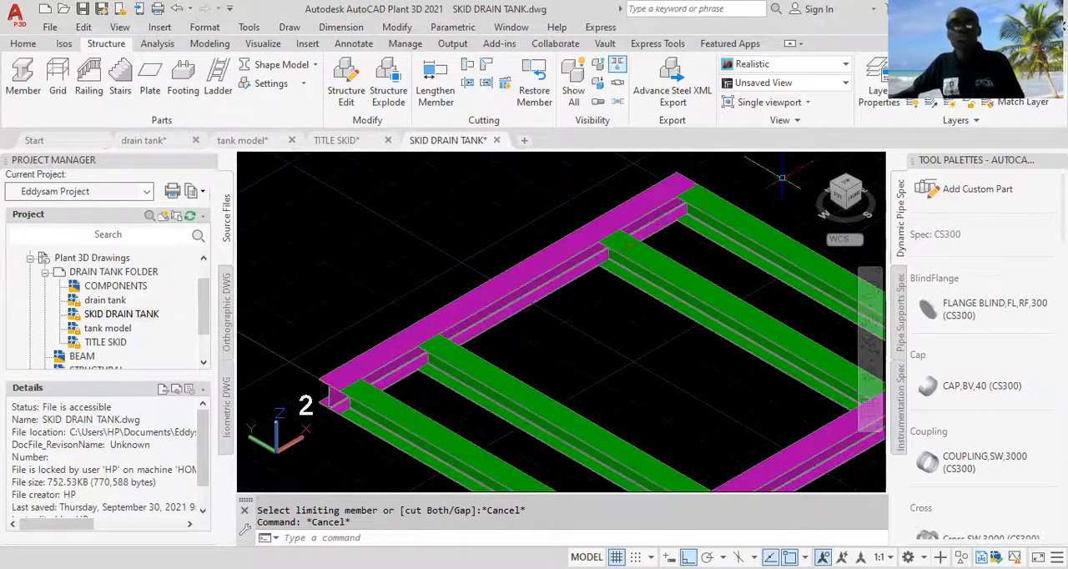
scroll(709, 208, "down", 3)
middle_click_drag(788, 334, 727, 312)
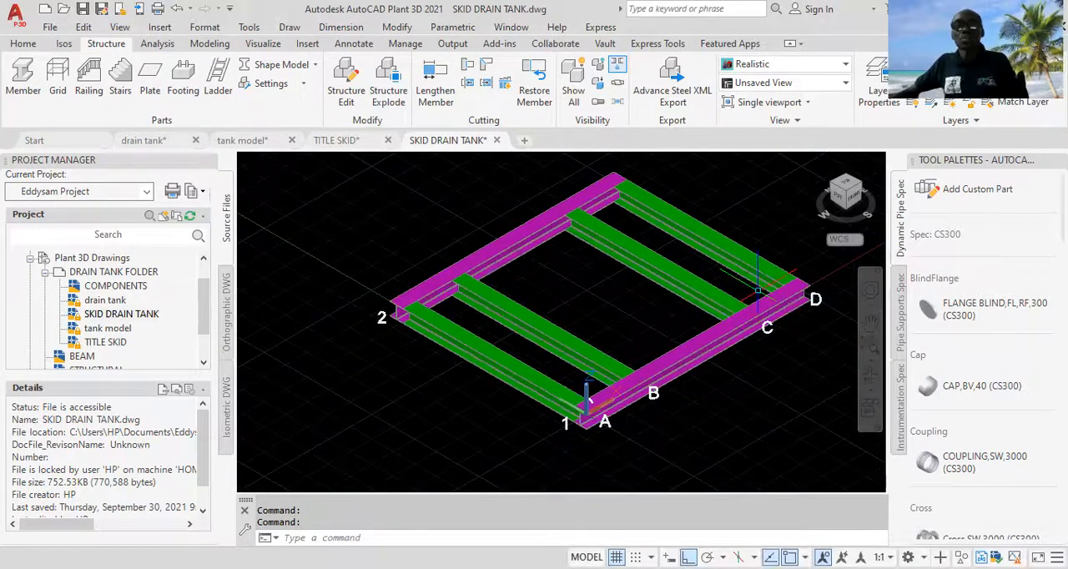